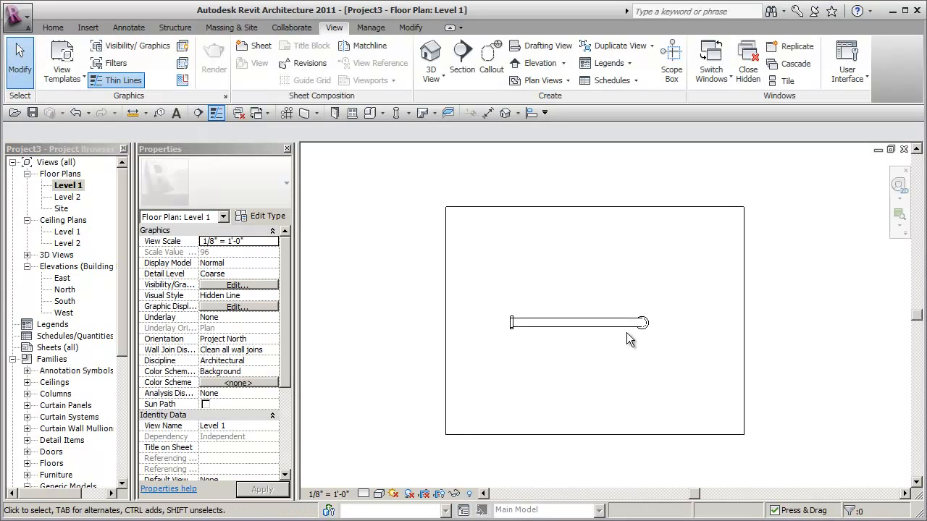
Draw a vertical Generic - 8" wall, 4' high, inside the floor outline beside the grab bar's flange end
click(56, 29)
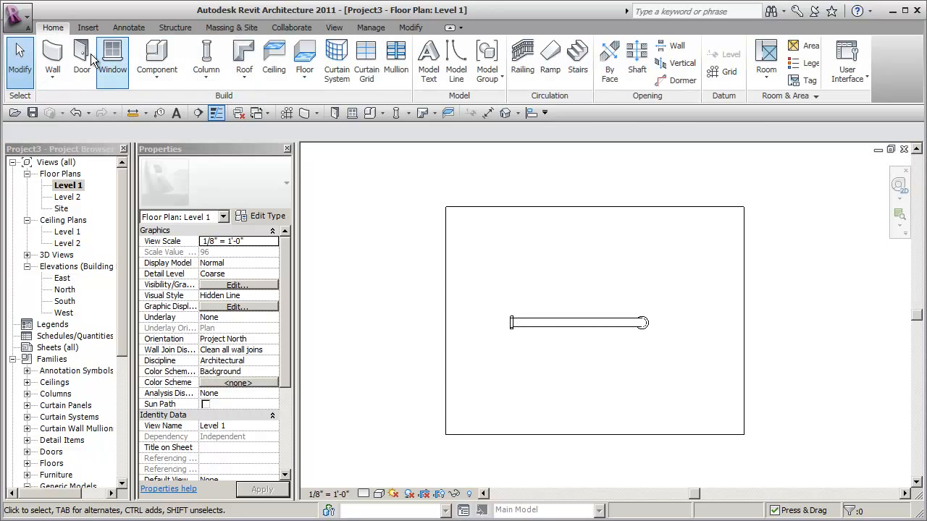
click(64, 57)
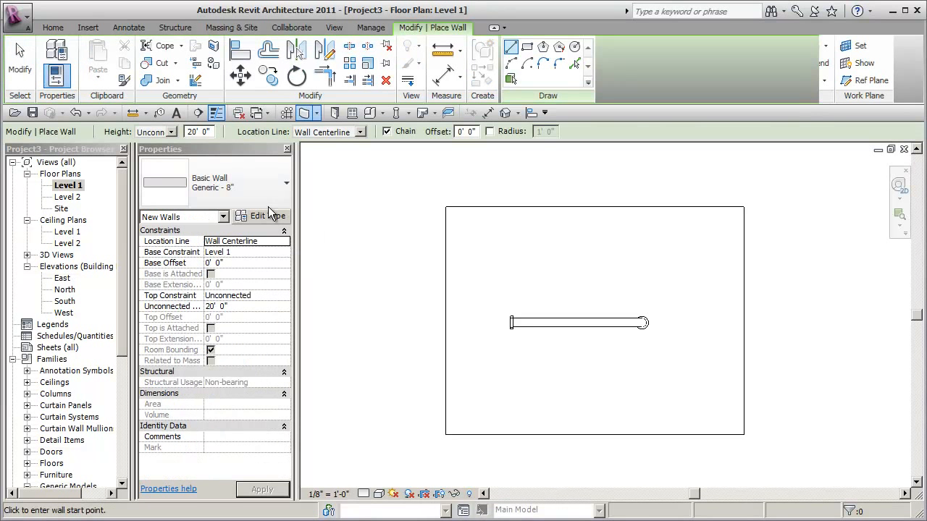
double_click(210, 131)
text(4)
key(Return)
click(481, 379)
click(480, 239)
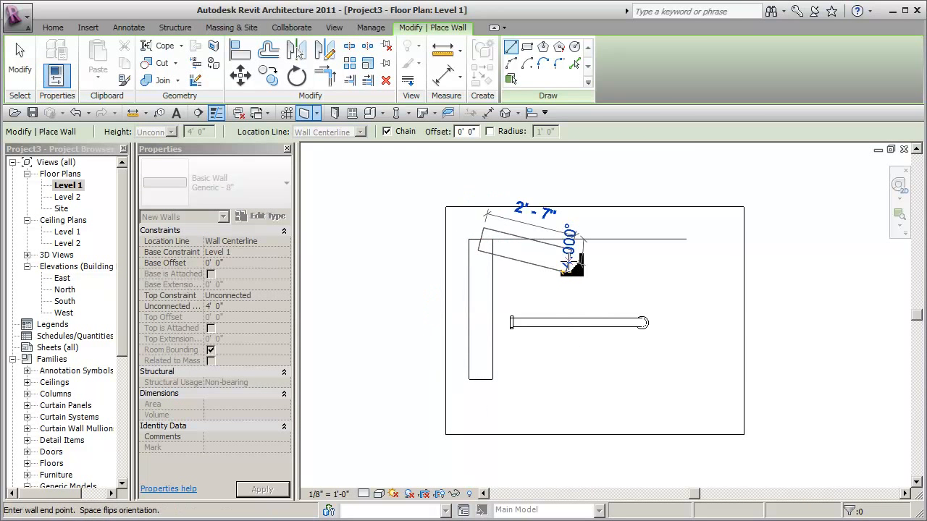
key(Escape)
key(Escape)
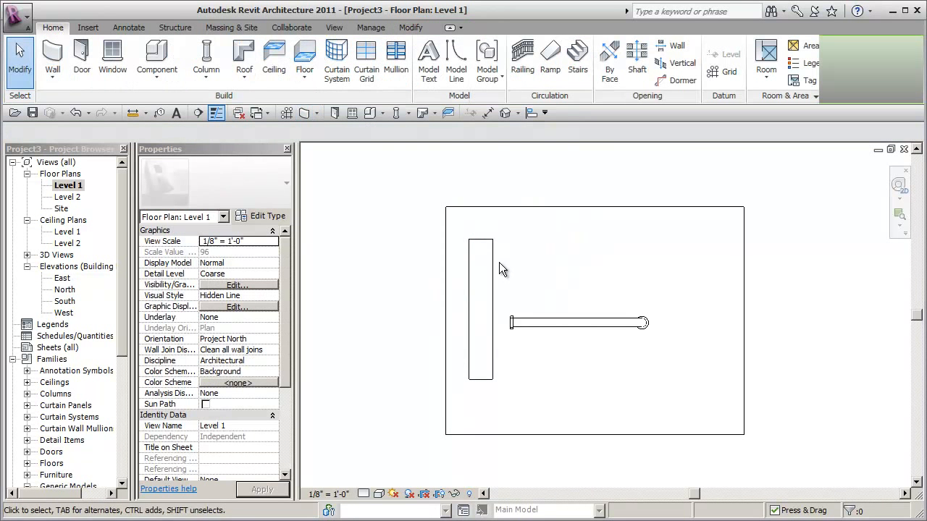
Stretch the grab bar's flange end to the wall face and pull its post end in to a length of 3' 5"
click(556, 322)
scroll(527, 324, up, 2)
drag(500, 323, 467, 320)
click(543, 355)
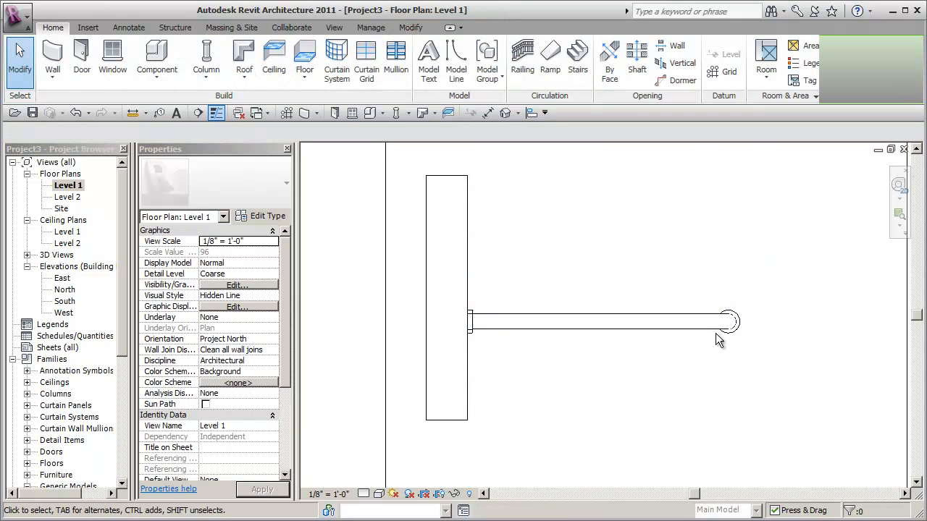
click(709, 327)
drag(728, 322, 681, 325)
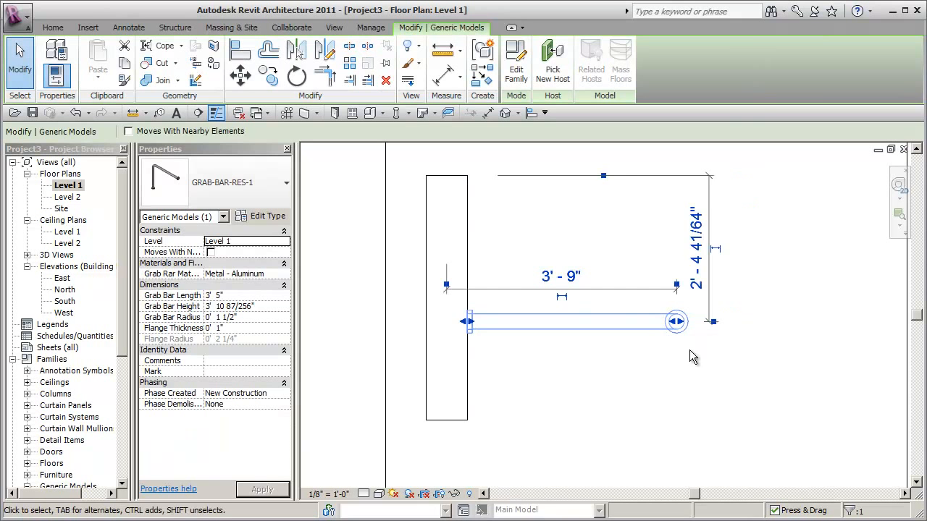
click(689, 350)
Move the grab bar away from the wall and place a second one below it, about 4' 3" from the wall's centerline
drag(607, 329, 699, 293)
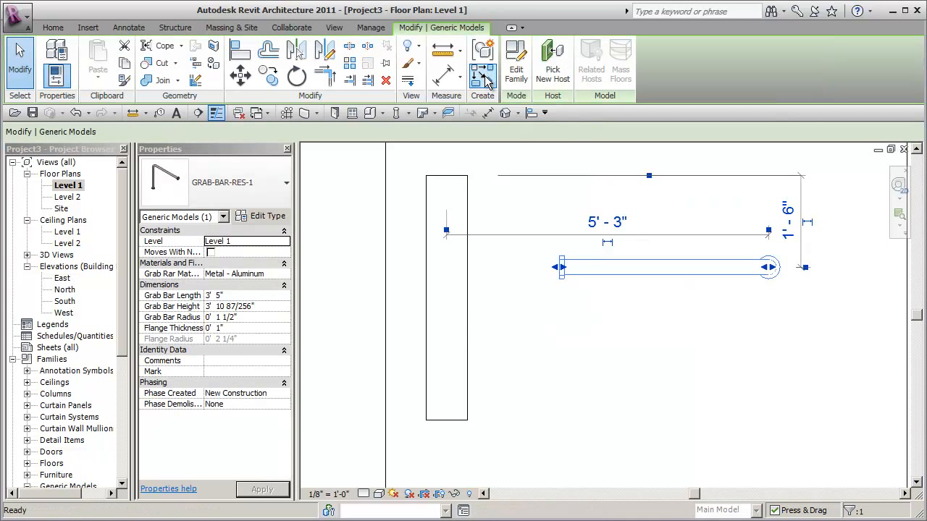
click(486, 82)
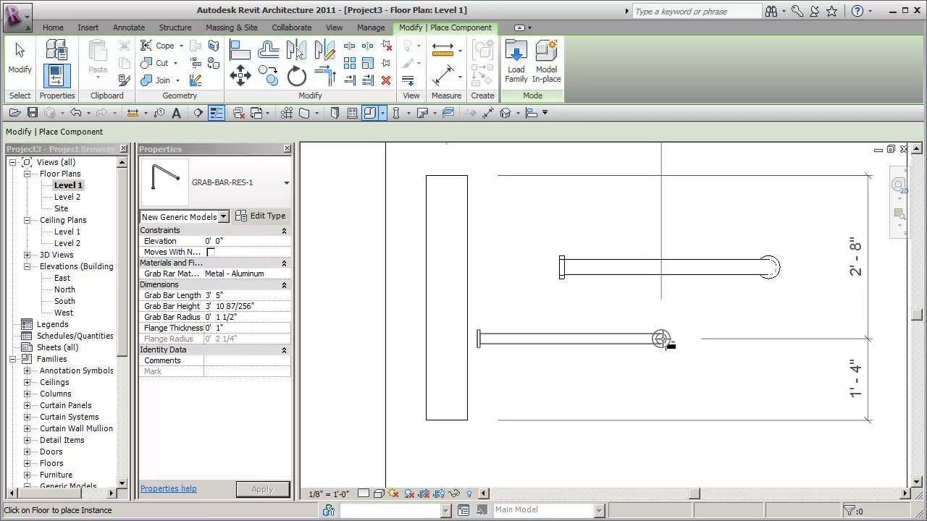
click(707, 328)
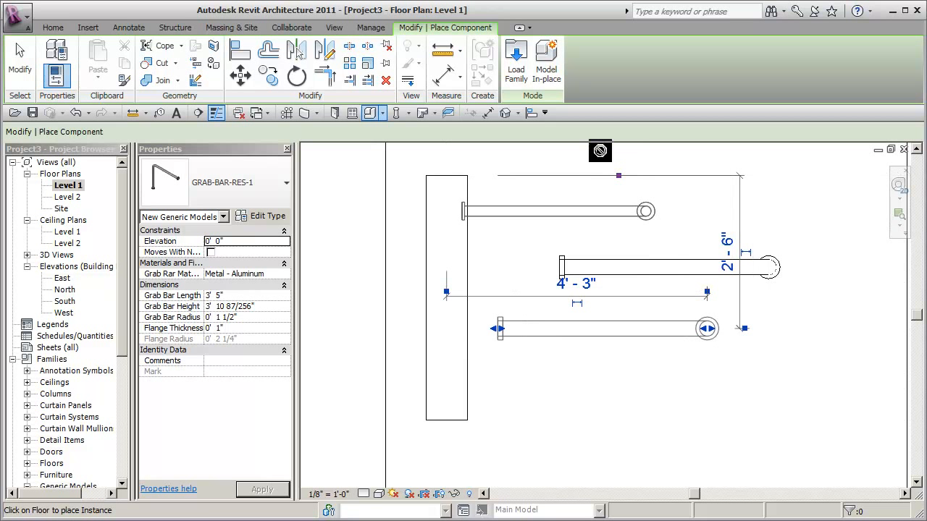
Align the flange end of the lower grab bar with the wall's near face
click(531, 114)
click(468, 335)
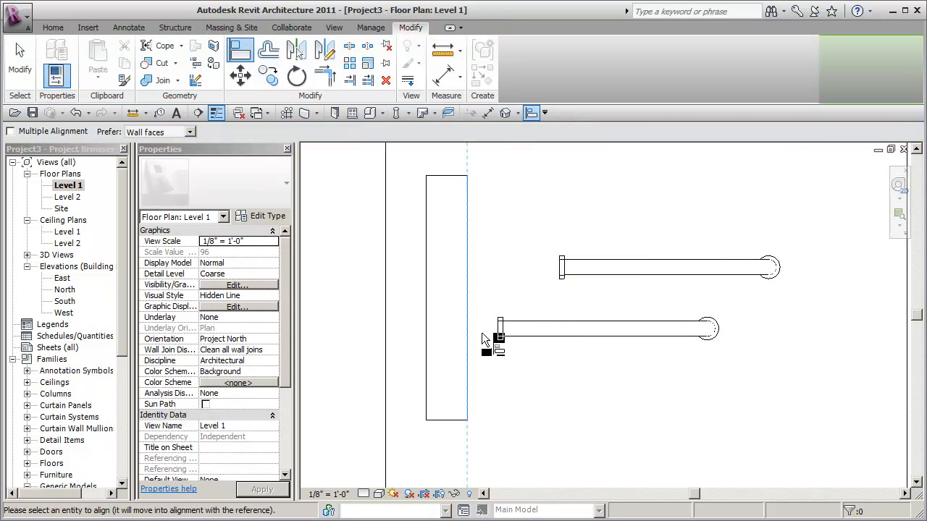
click(498, 333)
scroll(514, 369, up, 4)
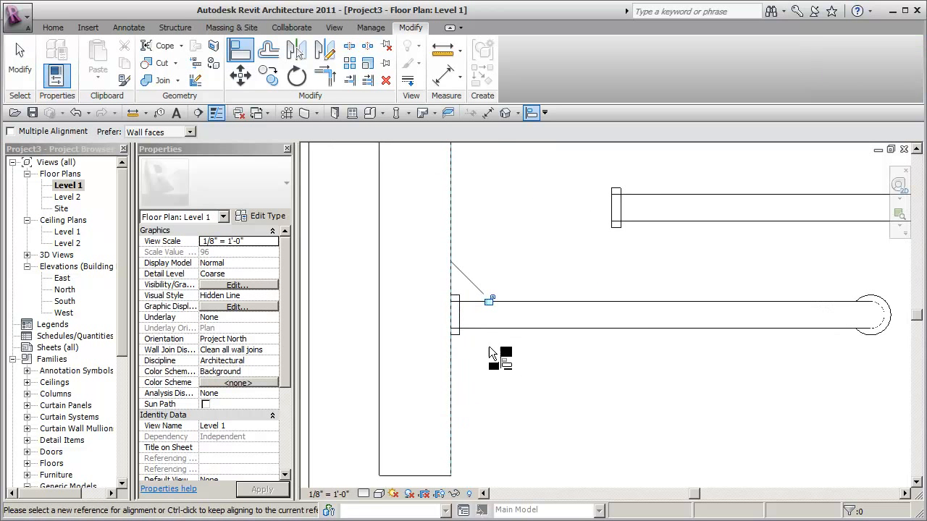
key(Escape)
key(Escape)
Examine up close how the lower grab bar's flange meets the wall and compare it with the upper bar
scroll(440, 305, up, 3)
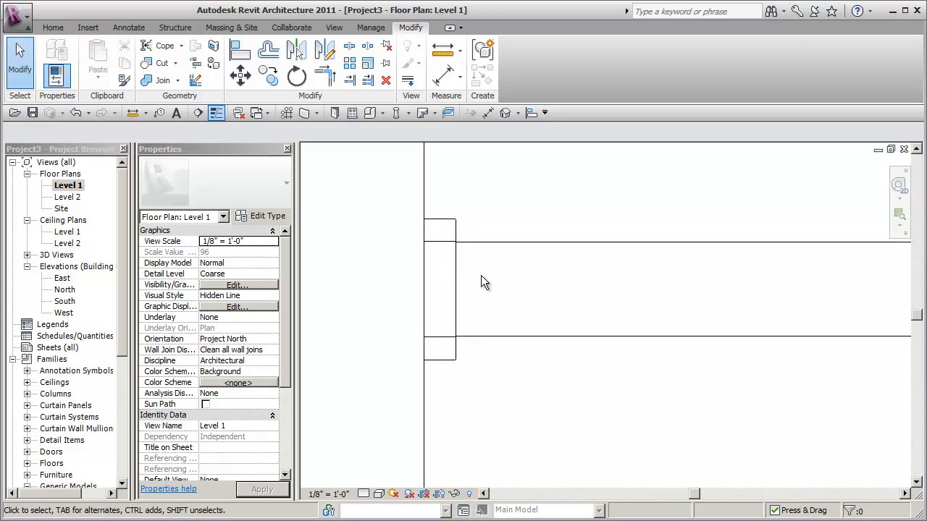
scroll(472, 274, down, 2)
scroll(472, 272, down, 2)
middle_drag(517, 285, 515, 297)
middle_drag(591, 236, 588, 252)
scroll(588, 254, up, 2)
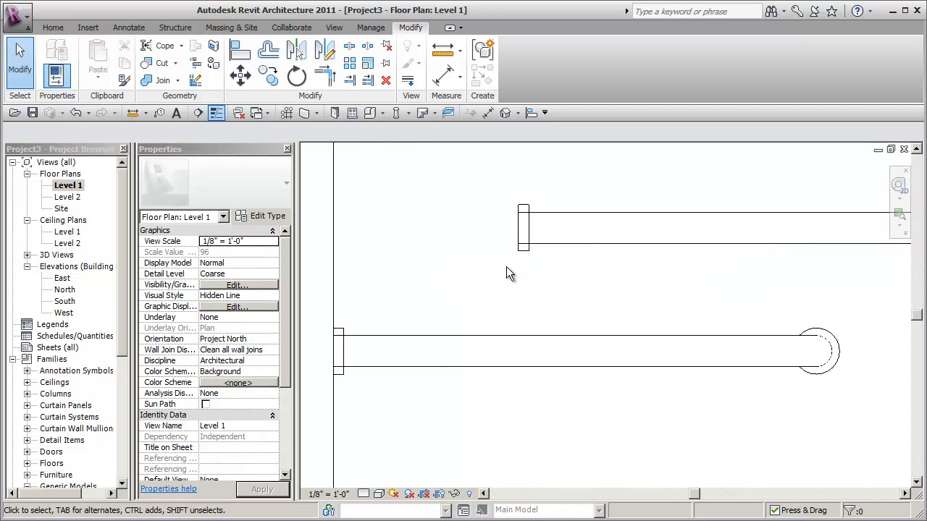
scroll(506, 267, down, 2)
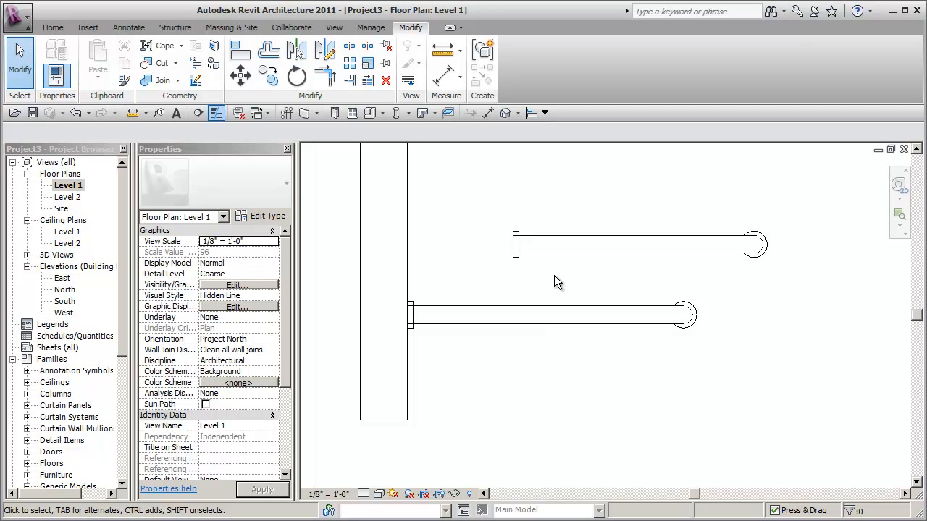
scroll(554, 280, down, 2)
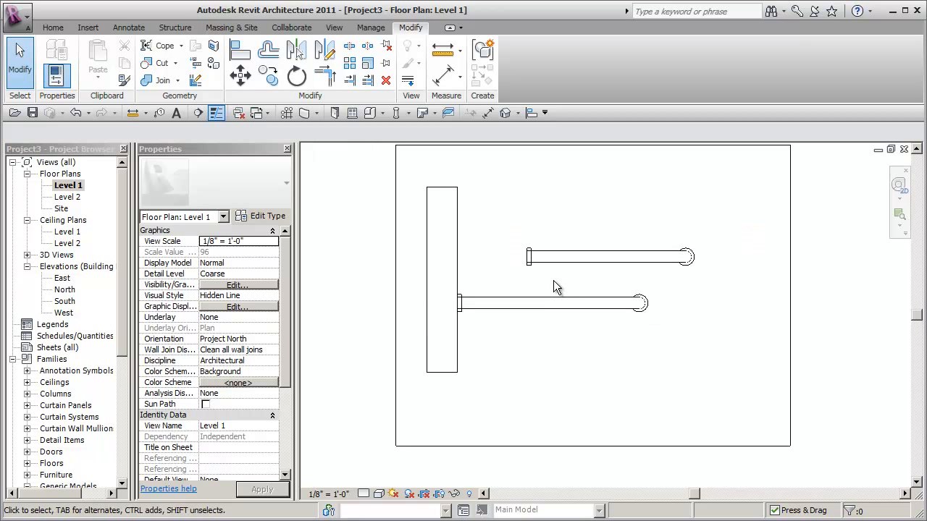
middle_drag(616, 327, 629, 344)
Move the lower grab bar clear of the wall and place a third matching one near the wall's upper end
click(532, 313)
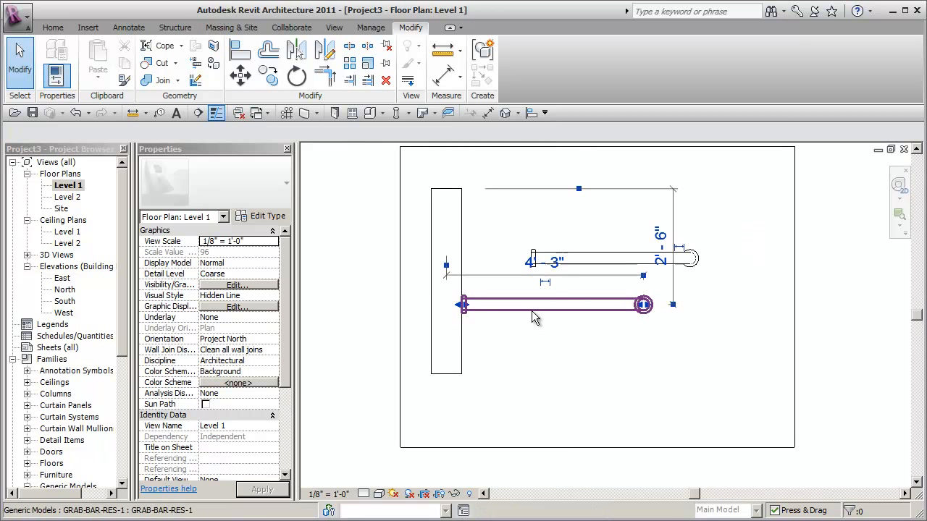
drag(532, 312, 579, 372)
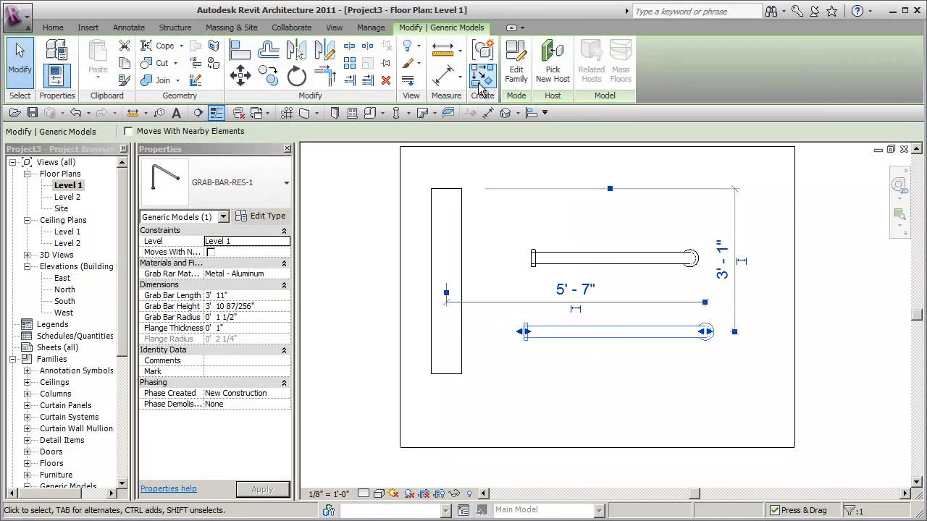
click(482, 52)
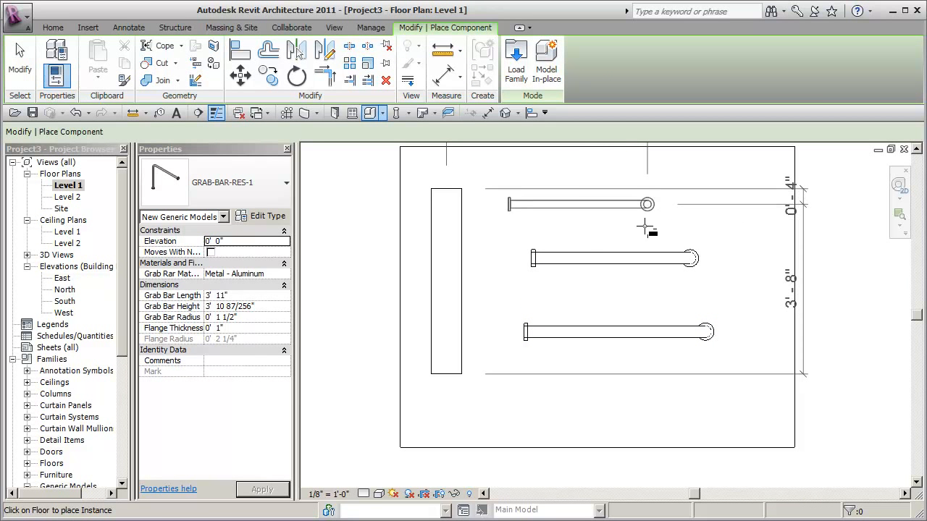
click(650, 204)
key(Escape)
Open the family of the uppermost grab bar for editing
click(589, 211)
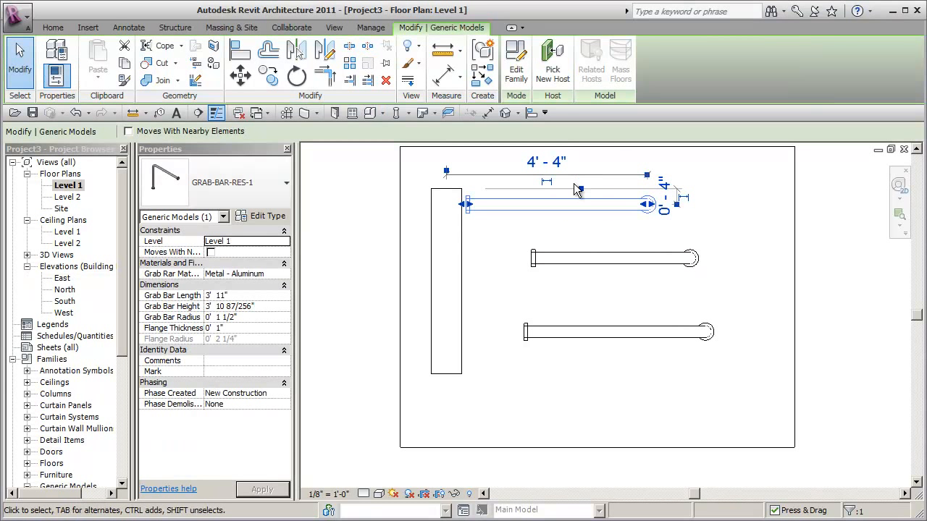
click(516, 64)
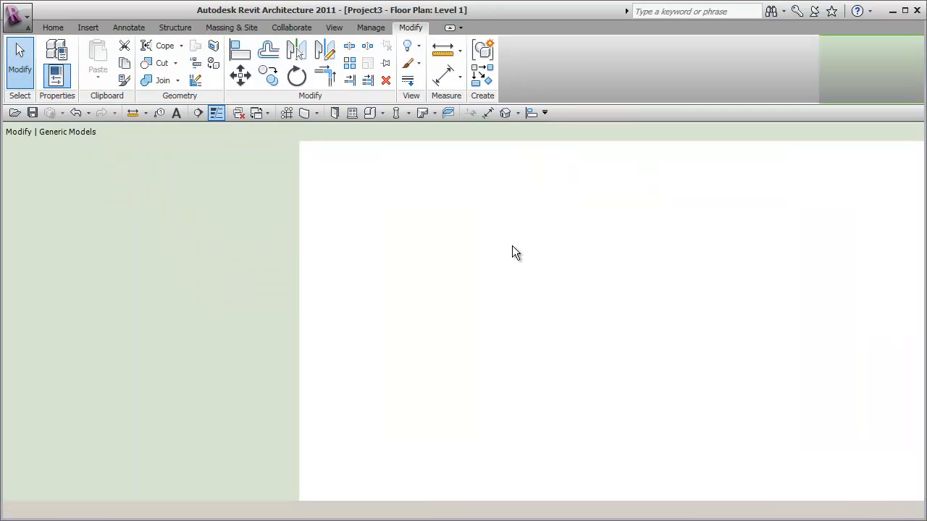
scroll(571, 397, up, 2)
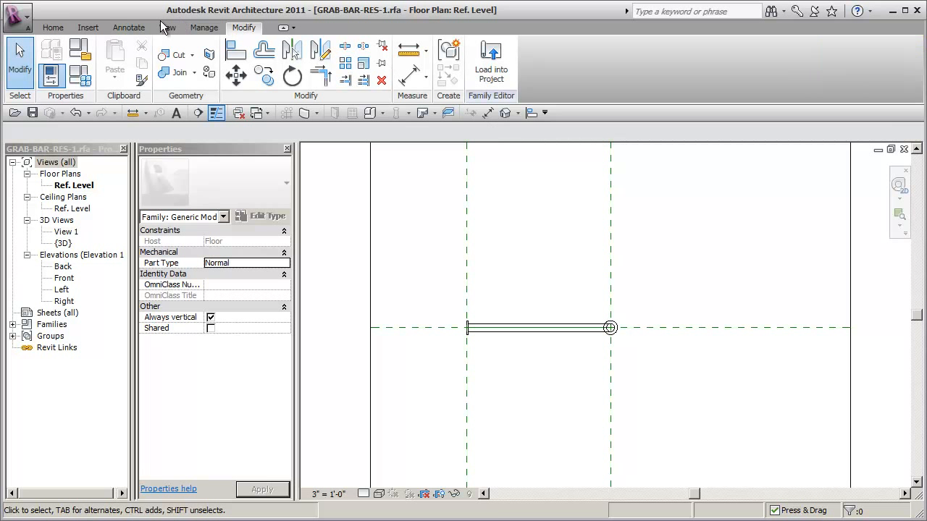
Place a double horizontal flip control just above the middle of the bar in the reference level plan
click(51, 28)
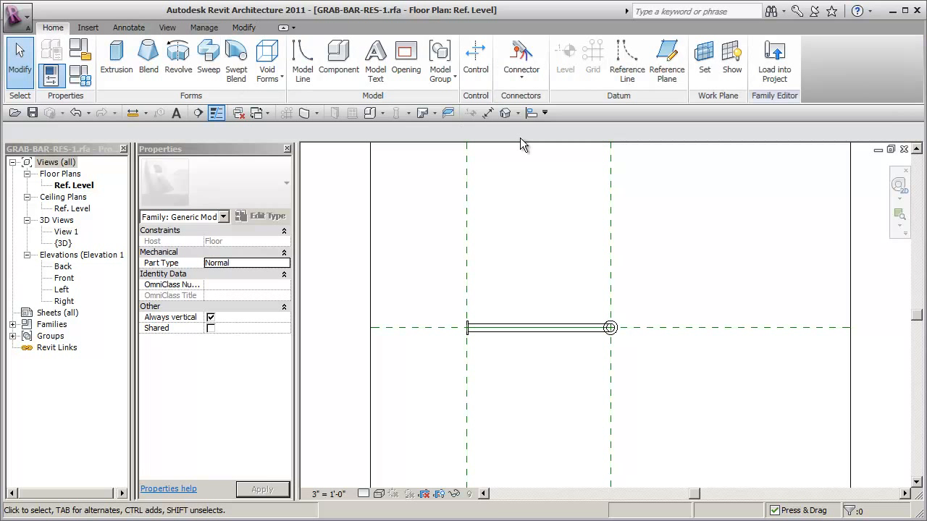
click(476, 64)
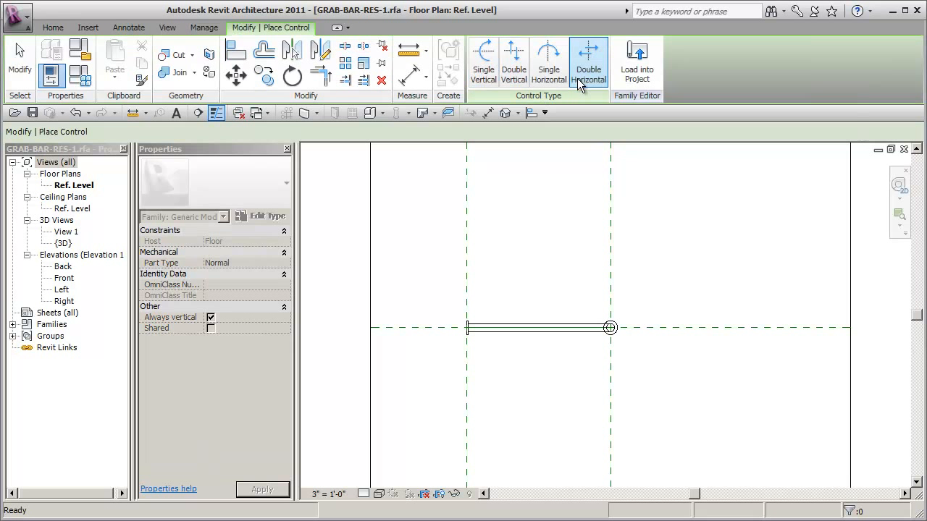
click(588, 74)
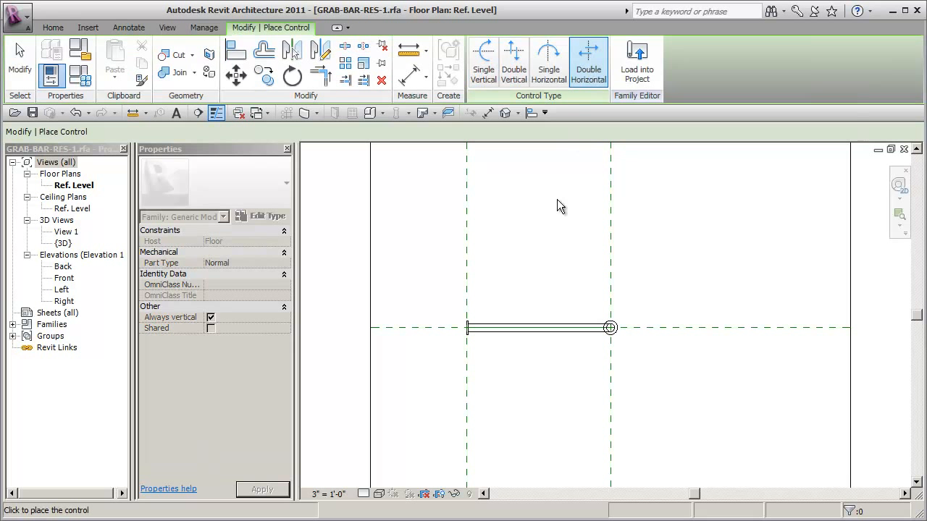
click(536, 313)
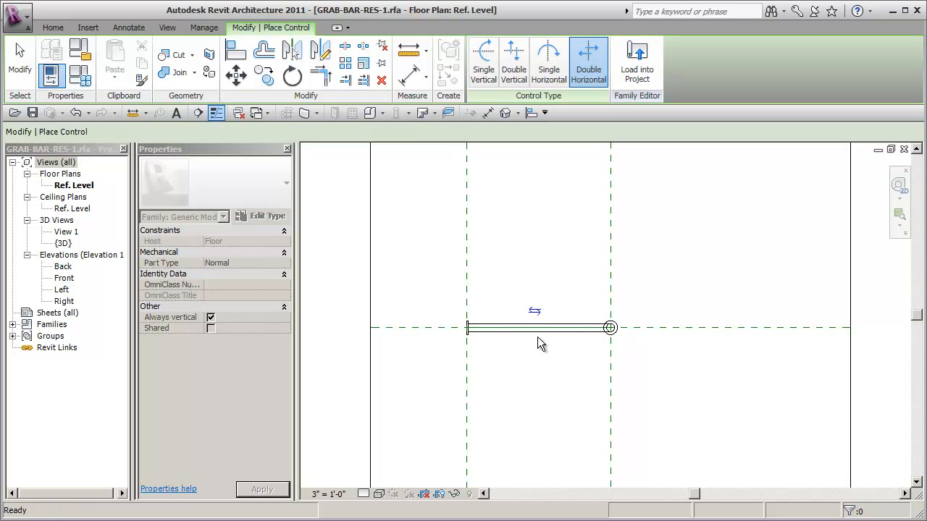
key(Escape)
Make the Wall Face reference plane at the flange end define the family's origin
click(611, 293)
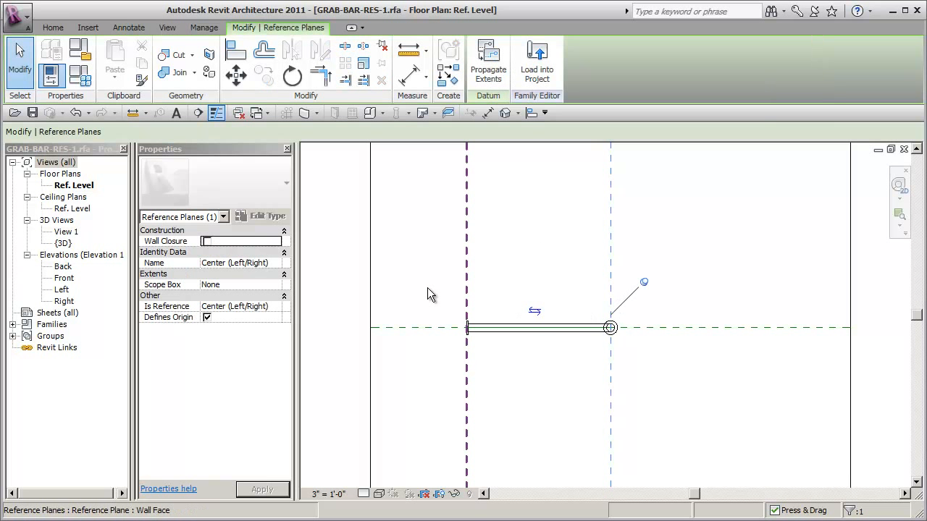
click(543, 255)
click(468, 268)
click(207, 317)
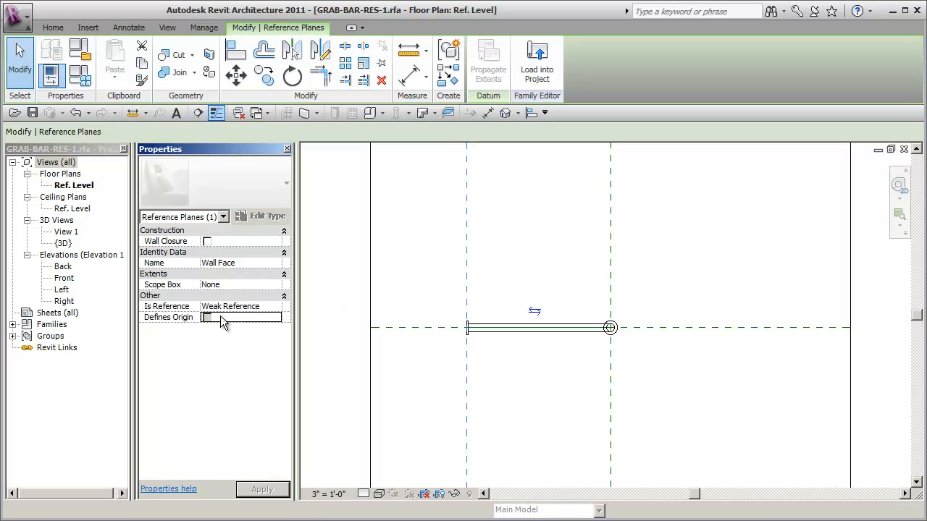
click(538, 231)
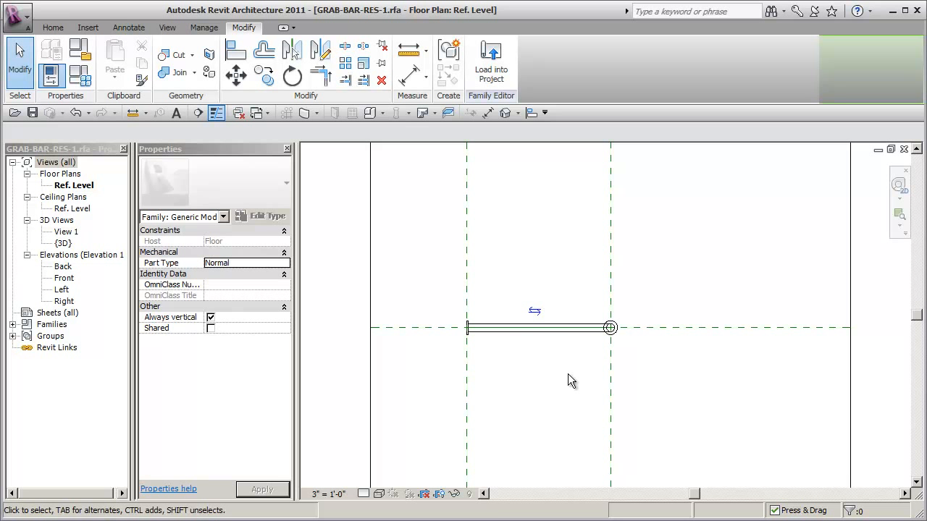
Open the Front elevation and check the origin setting of the horizontal reference plane at the reference level
double_click(65, 278)
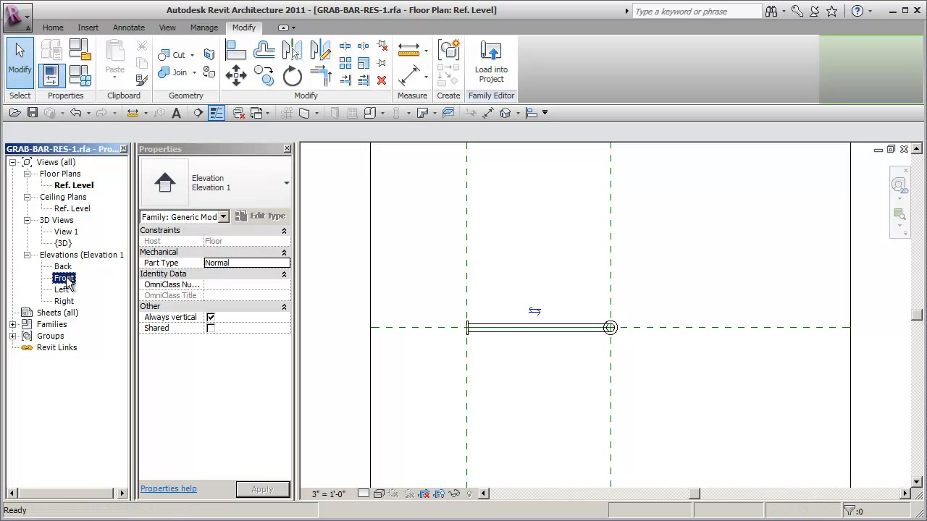
key(Tab)
click(535, 415)
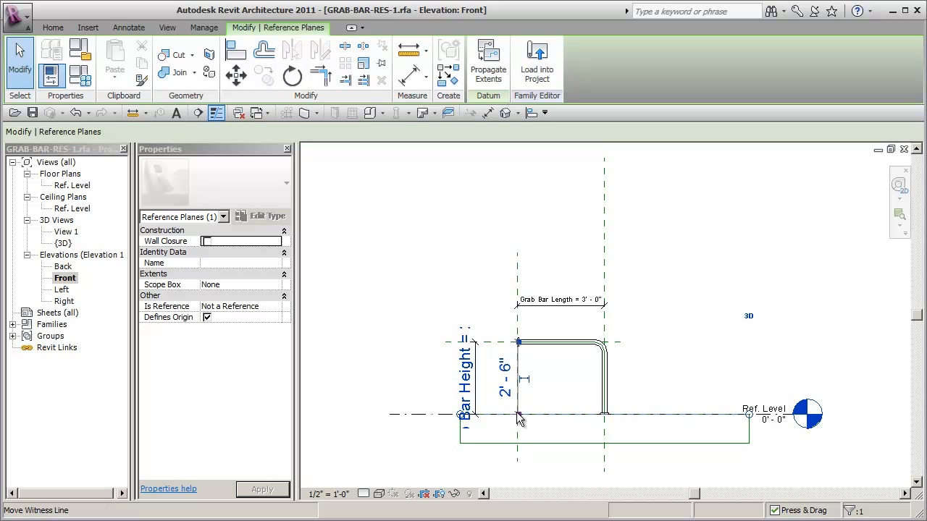
click(640, 376)
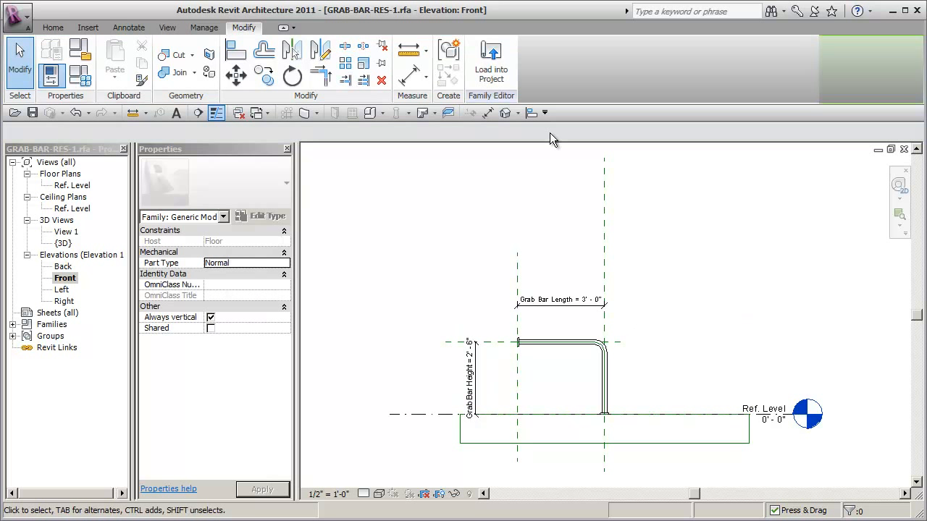
Show the family in 3D and load it back into the project, overwriting the existing version and its parameter values
click(506, 112)
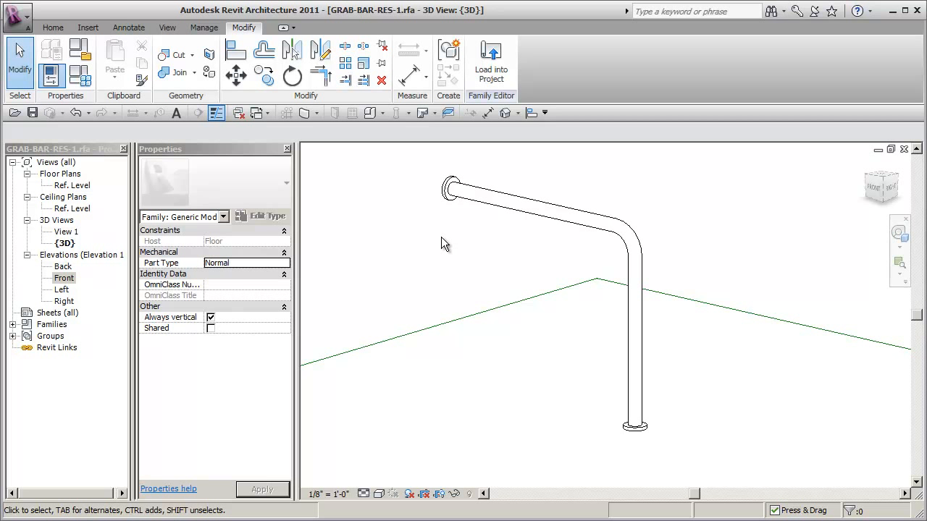
click(491, 59)
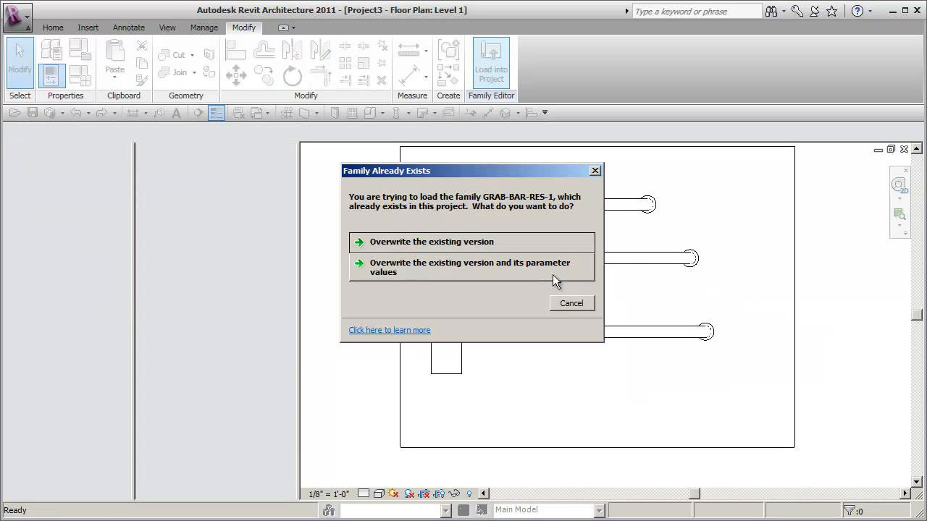
click(467, 265)
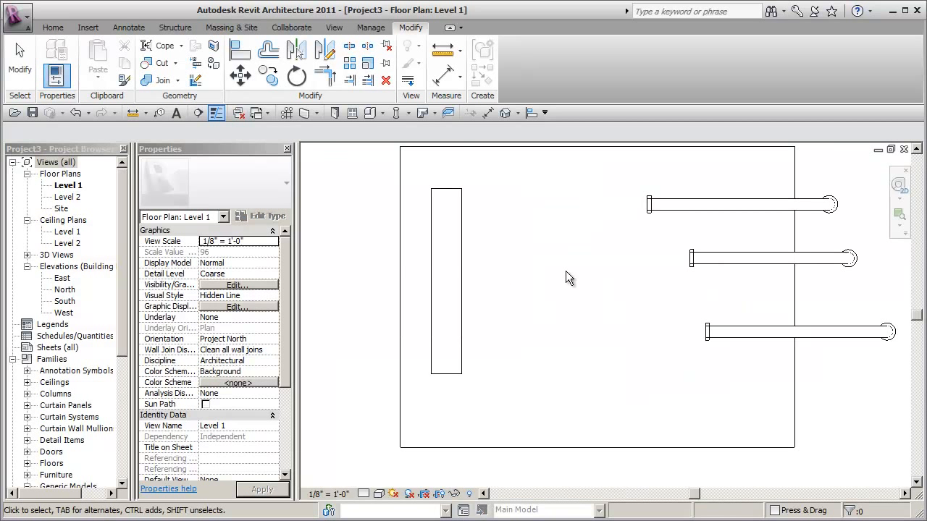
Flip the middle grab bar horizontally with its new flip control
middle_drag(746, 257, 585, 283)
click(585, 275)
click(624, 258)
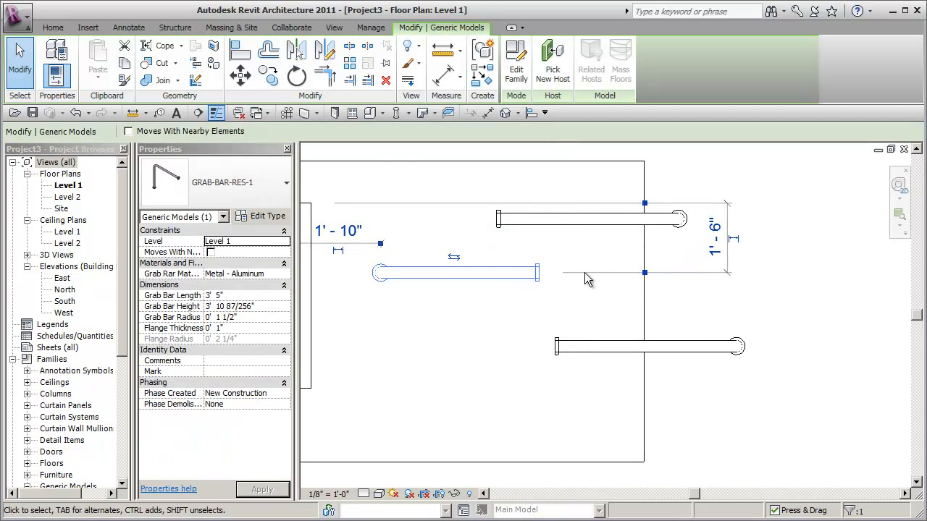
Flip the middle grab bar back and forth with its flip control, leaving its flange facing the wall
click(453, 257)
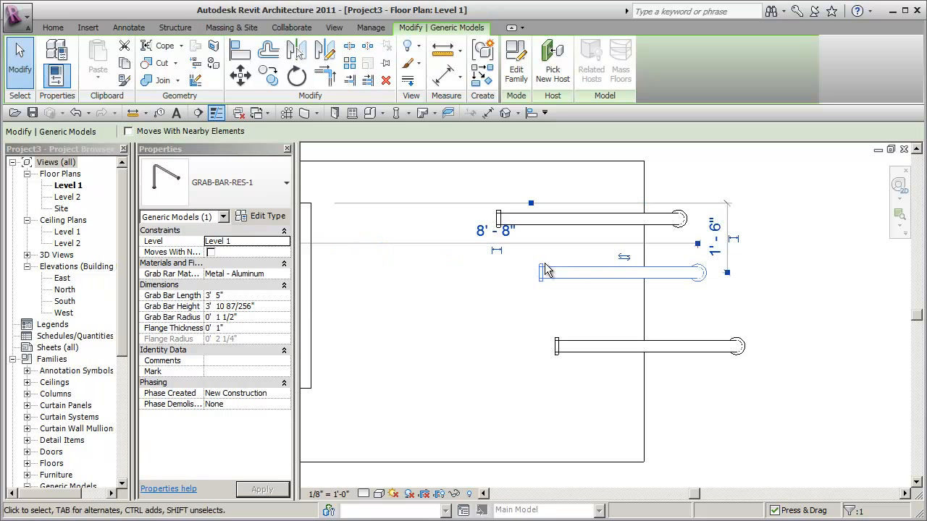
click(621, 257)
click(453, 257)
click(550, 301)
Create another GRAB-BAR-RES-1 instance like the upper grab bar and place it with its flange against the wall face
middle_drag(550, 301, 619, 293)
click(605, 219)
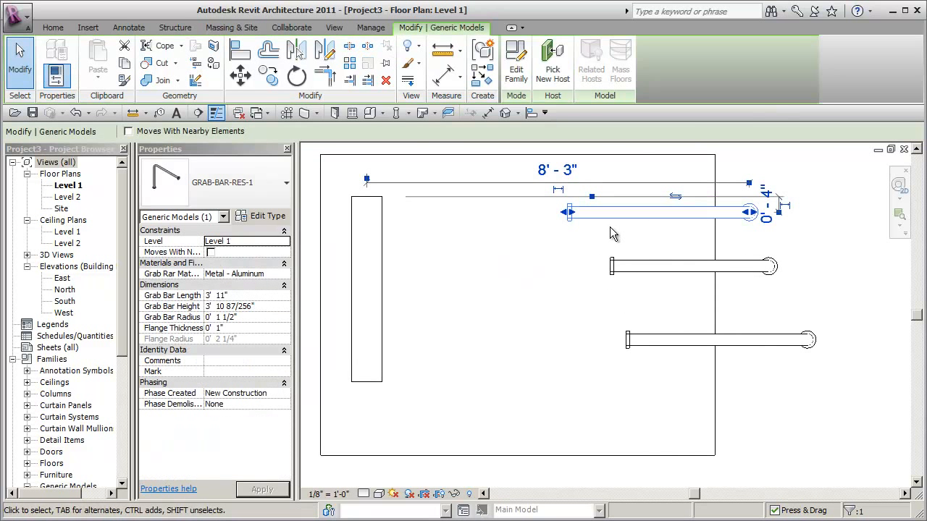
click(482, 71)
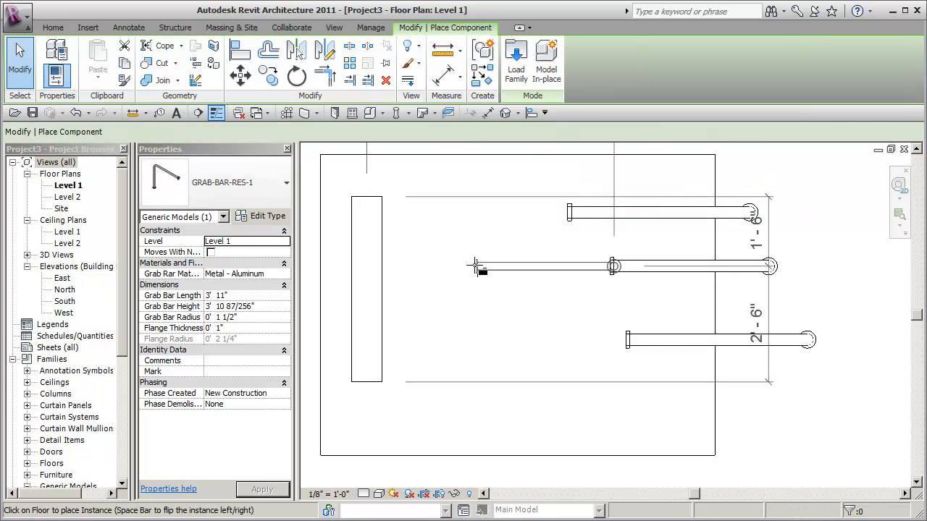
scroll(385, 302, up, 5)
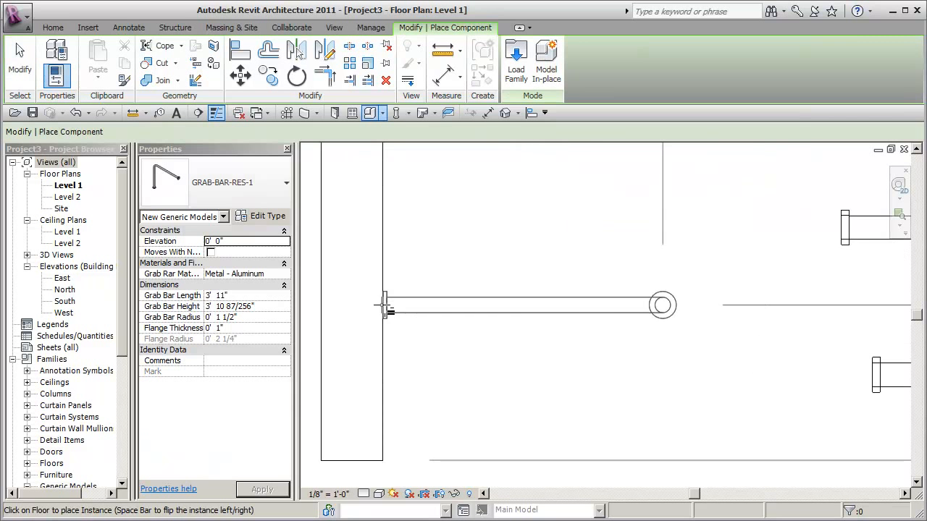
scroll(534, 353, down, 5)
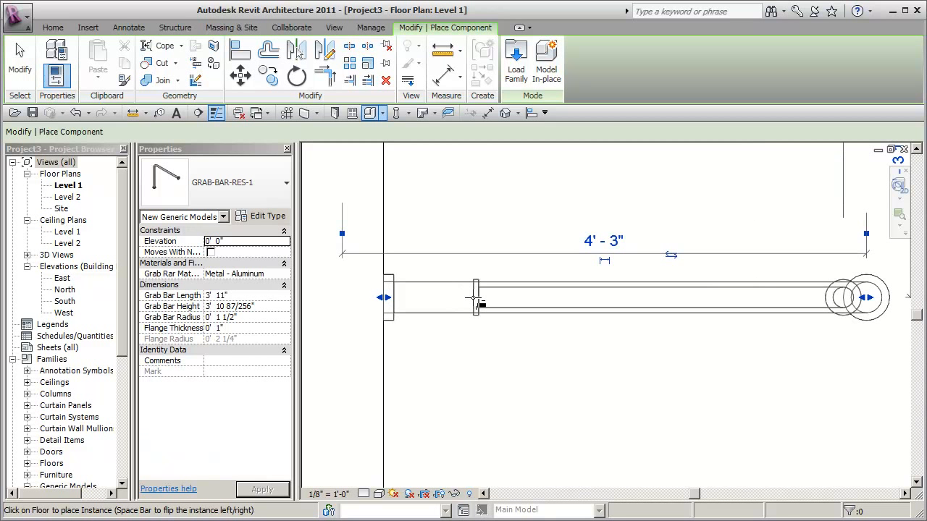
key(Escape)
key(Escape)
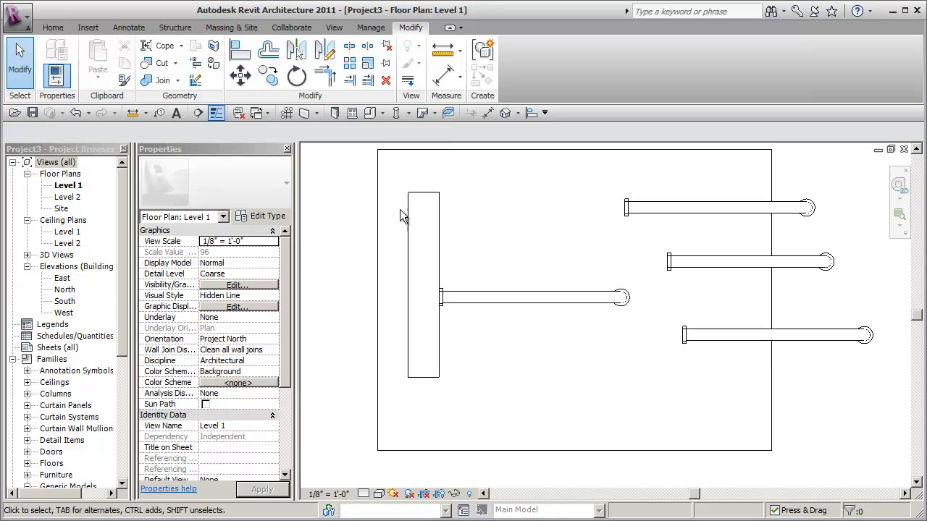
Shorten the newly placed grab bar to a length of about 2' 4 13/16" with its shape handle
click(480, 294)
drag(480, 294, 572, 312)
click(559, 332)
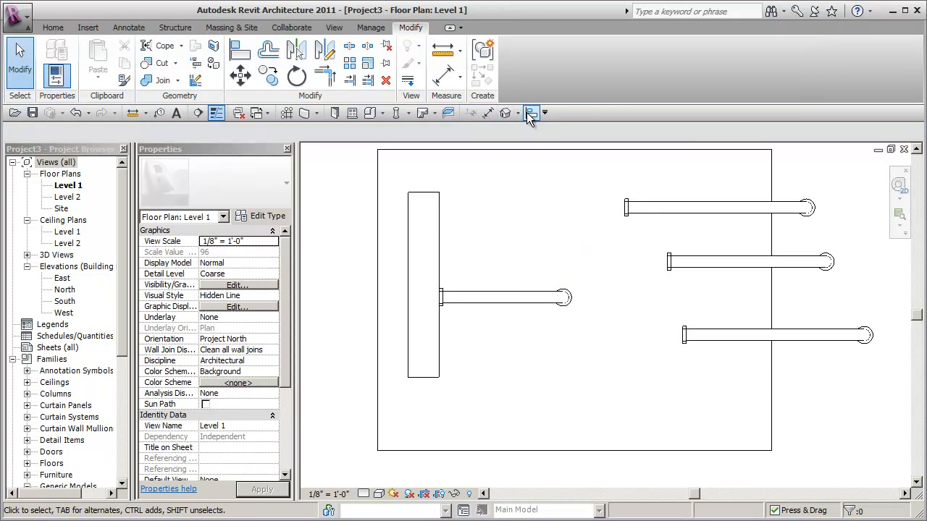
Align and lock the grab bar's flange reference to the wall face, and move the wall slightly toward the bar
click(439, 243)
click(496, 207)
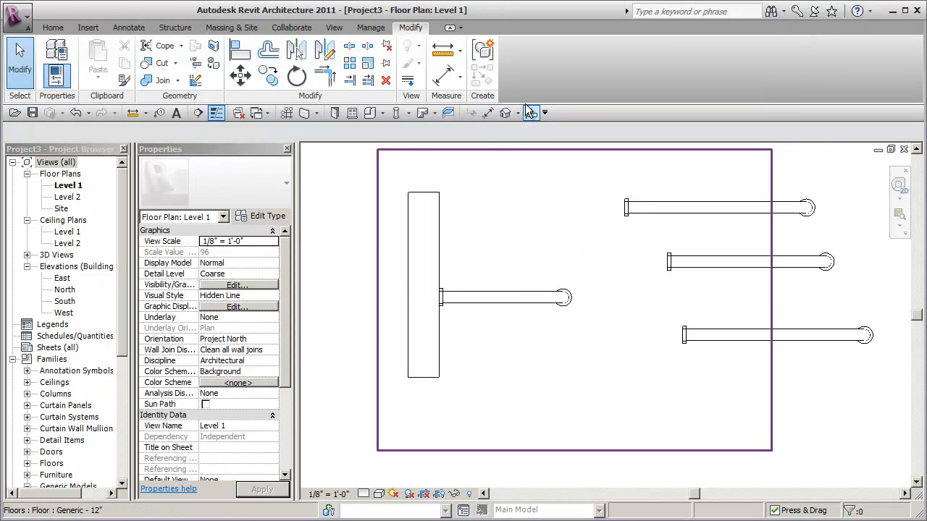
click(531, 112)
click(440, 213)
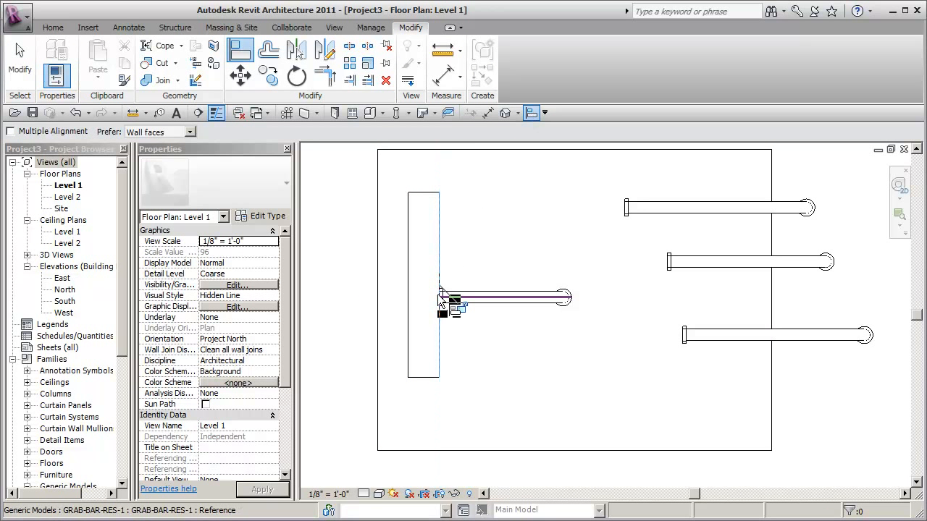
click(439, 299)
key(Escape)
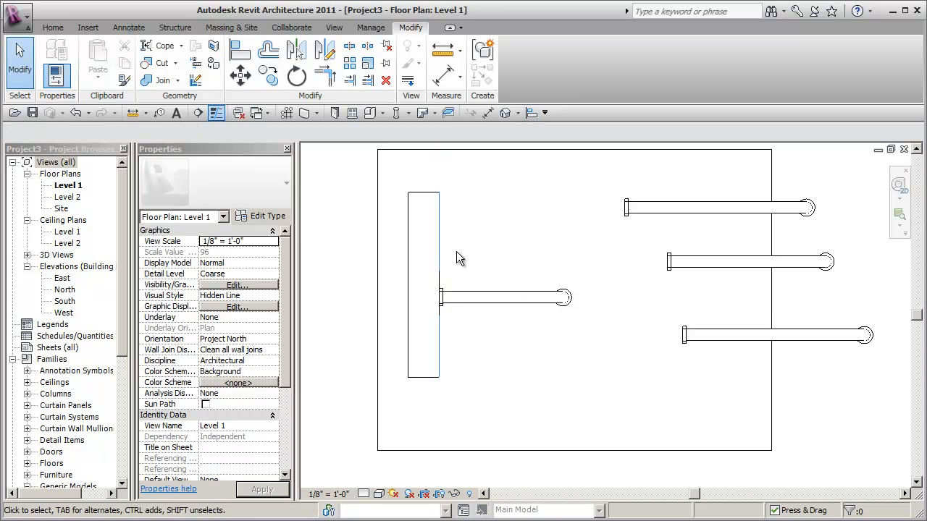
drag(457, 251, 431, 258)
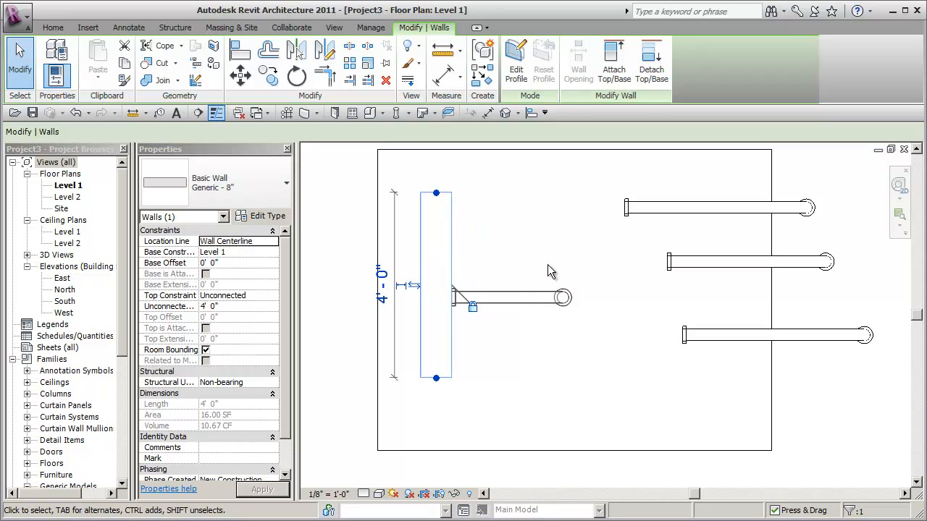
Set the Grab Bar Length of the wall-mounted grab bar to 3' 0"
click(515, 293)
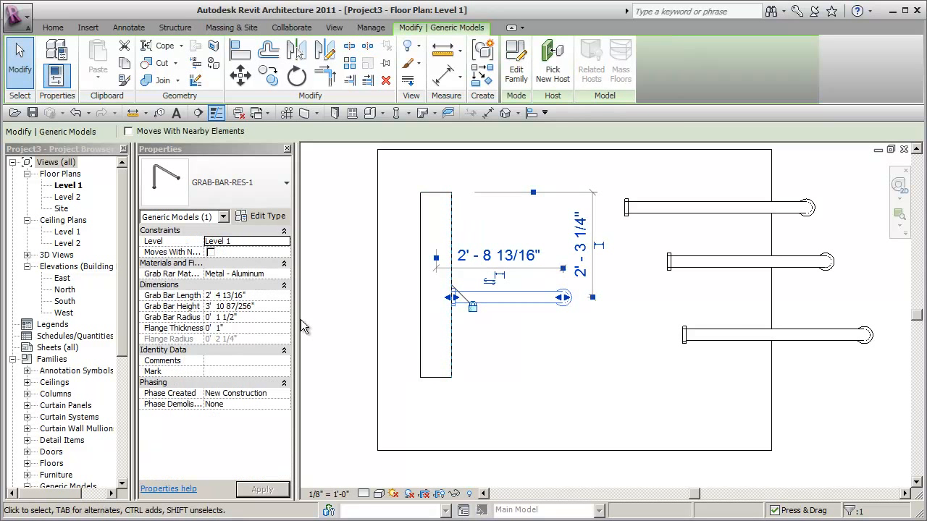
click(264, 307)
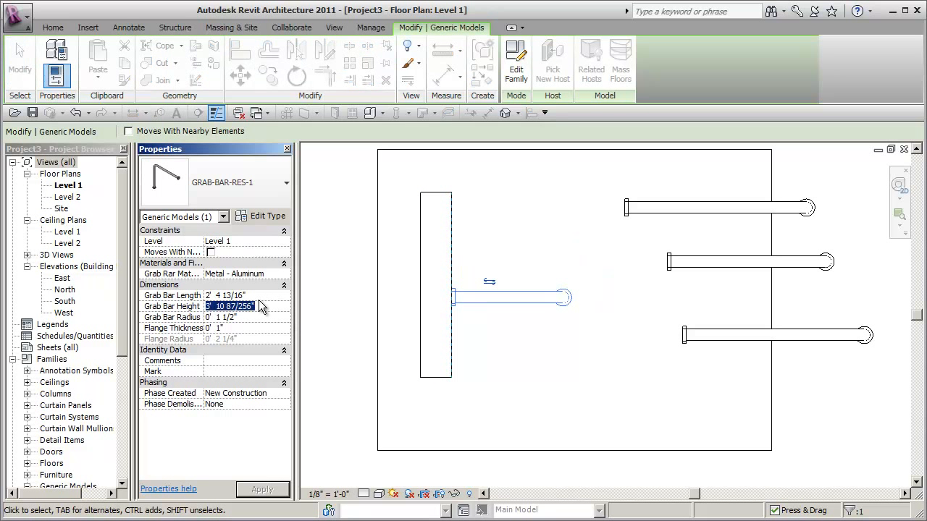
click(266, 295)
text(3' 0)
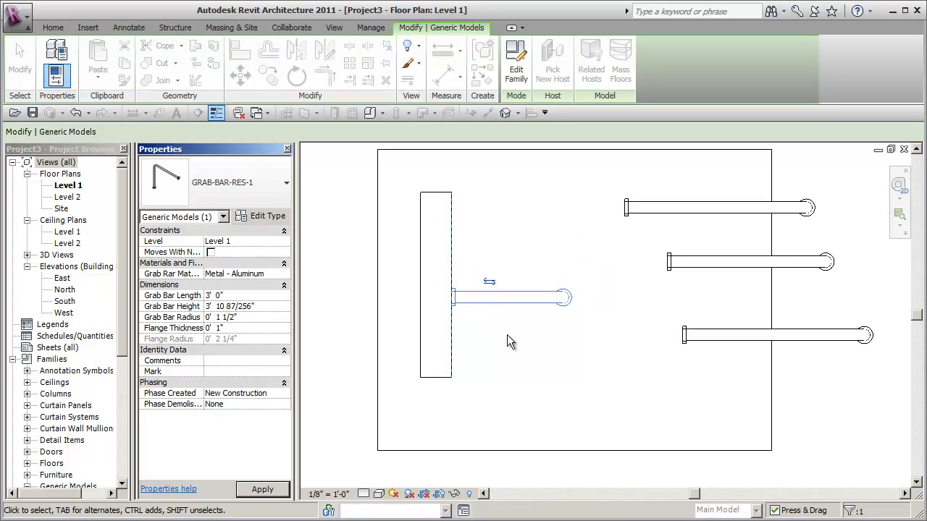
click(507, 335)
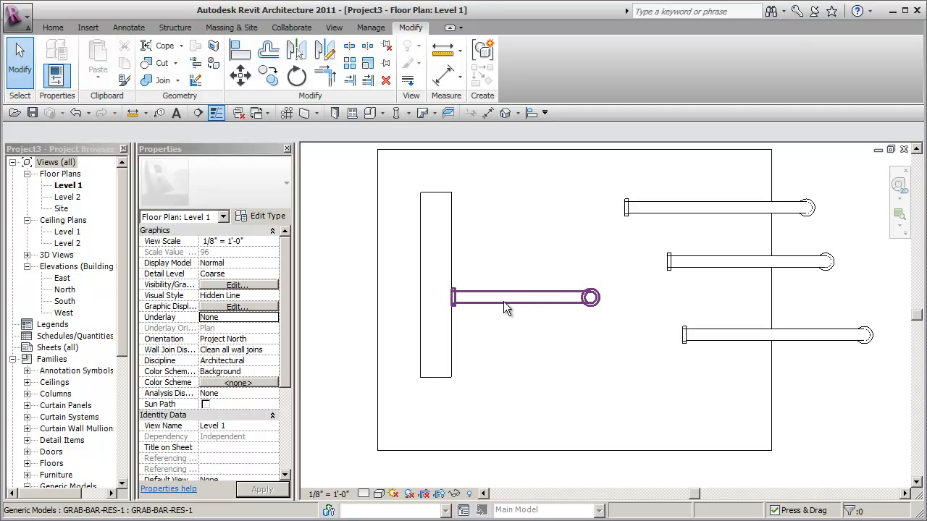
Measure the wall-mounted grab bar from the wall face instead of the wall centerline with its temporary dimension
click(555, 300)
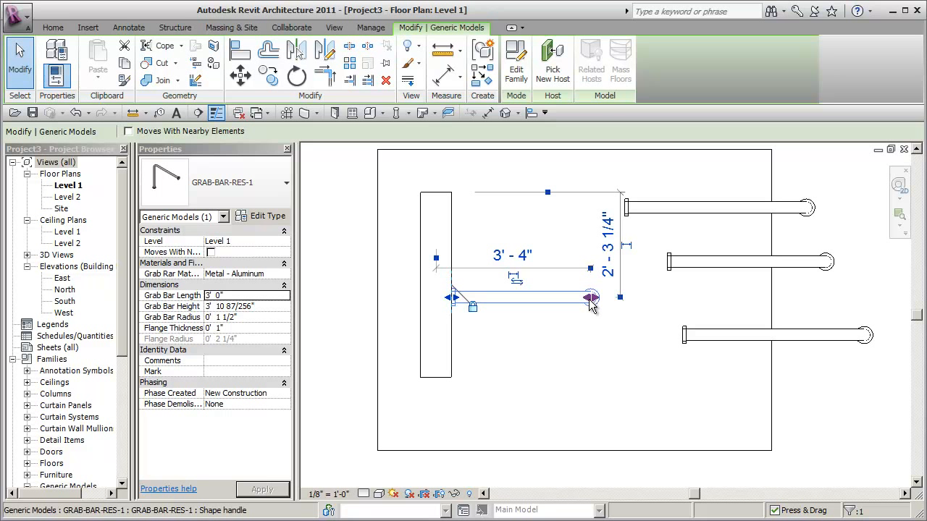
click(436, 258)
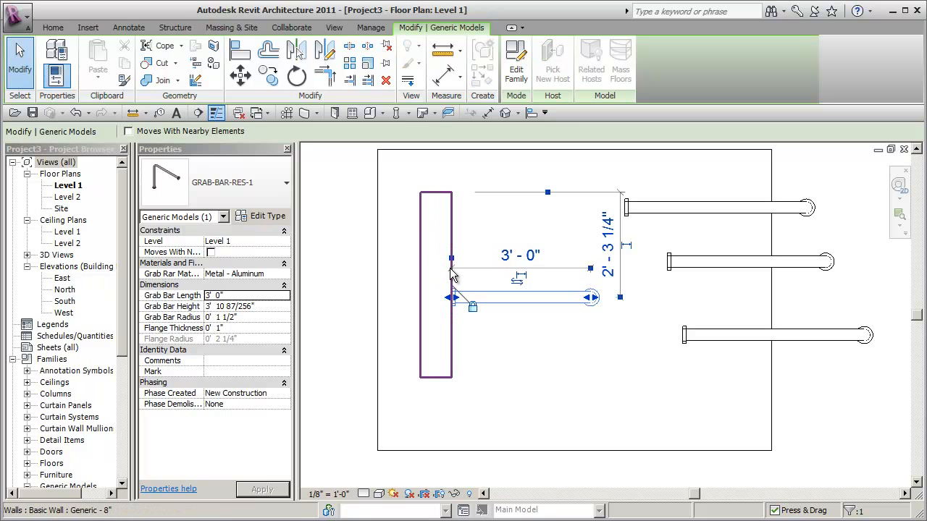
click(538, 327)
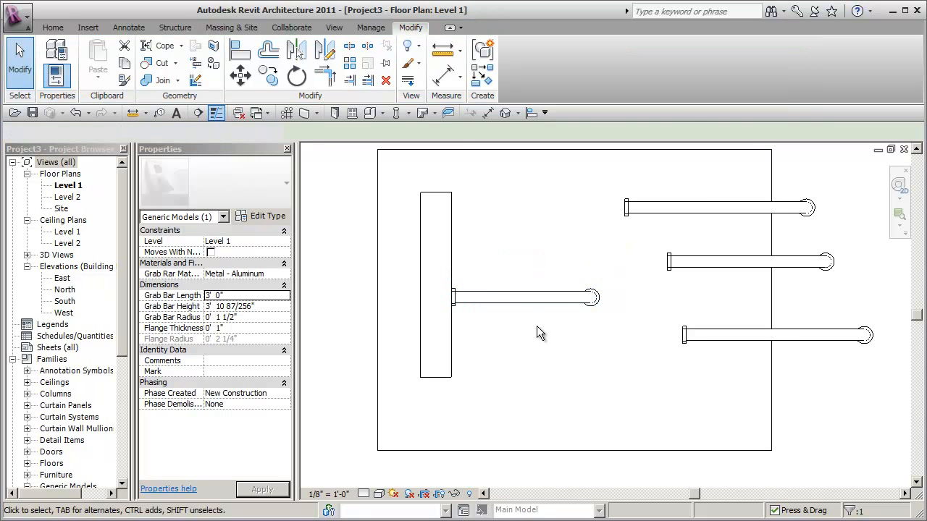
click(445, 239)
click(590, 299)
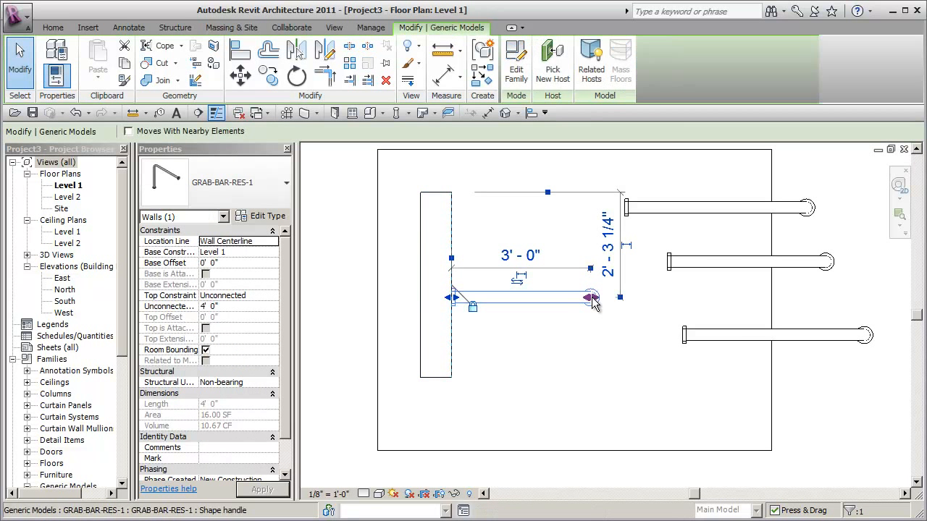
click(562, 329)
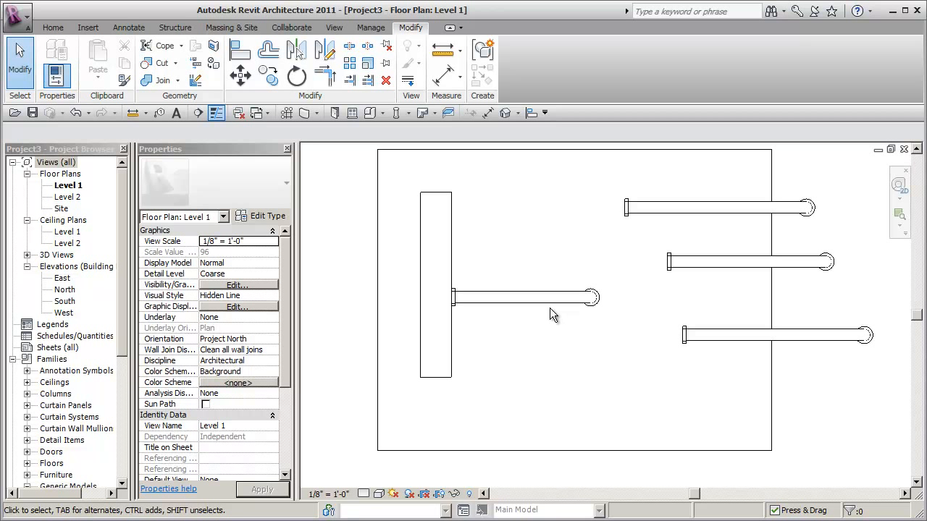
Show the project in 3D and delete the three grab bars that are not attached to the wall
click(502, 115)
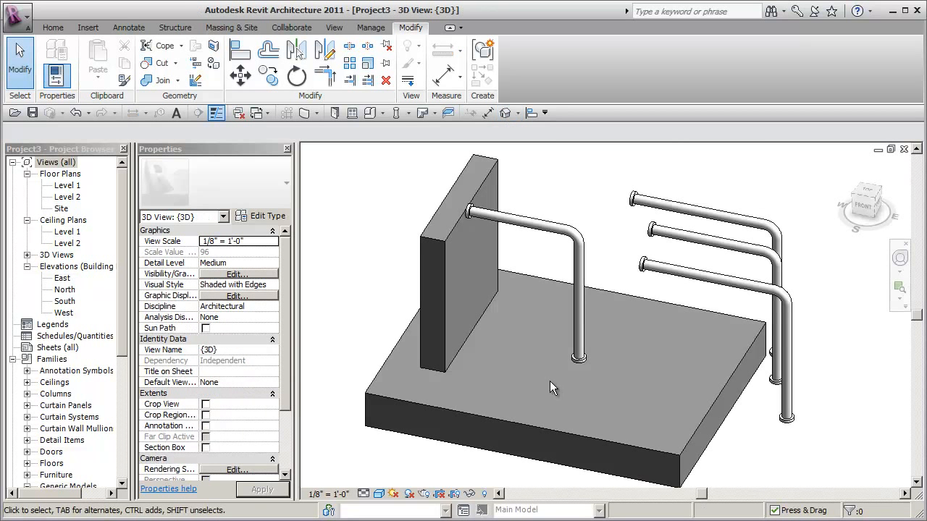
drag(755, 155, 661, 280)
key(Delete)
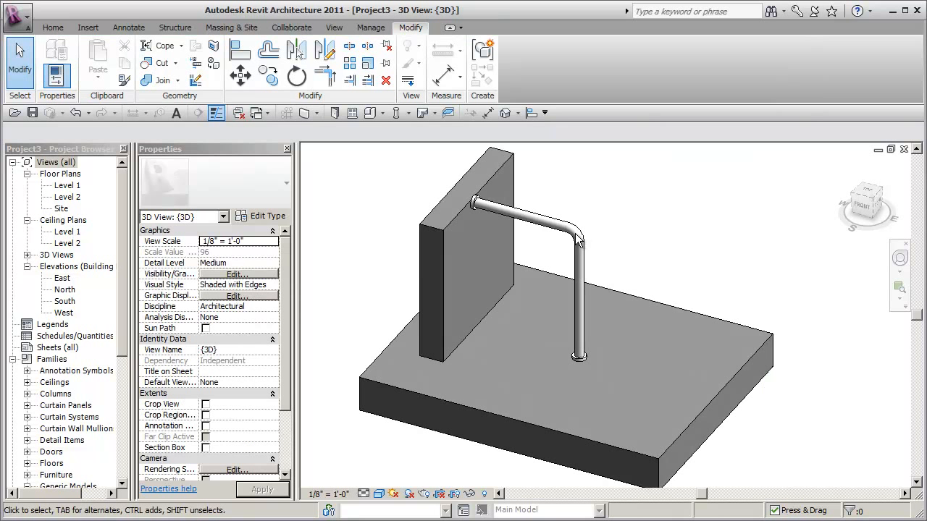
Open the South elevation and raise the top of the wall above the grab bar
click(559, 225)
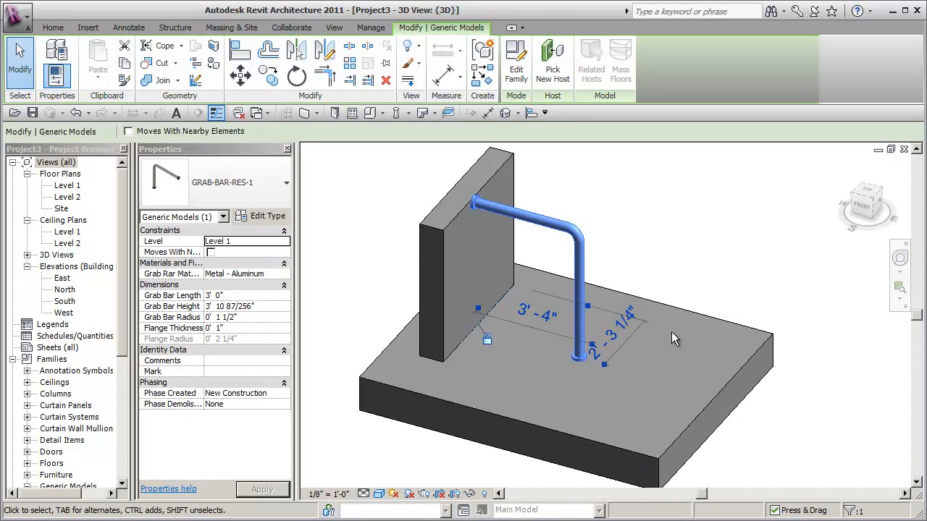
double_click(64, 301)
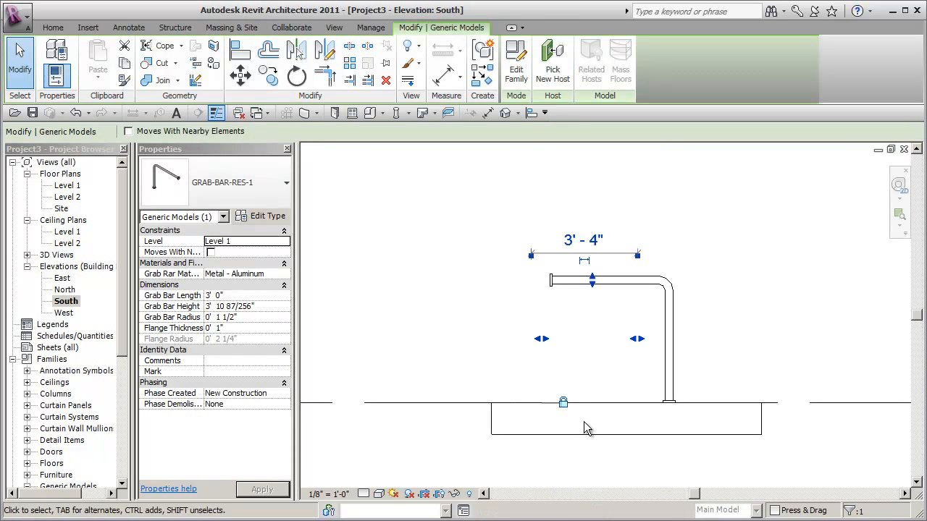
click(736, 343)
click(518, 307)
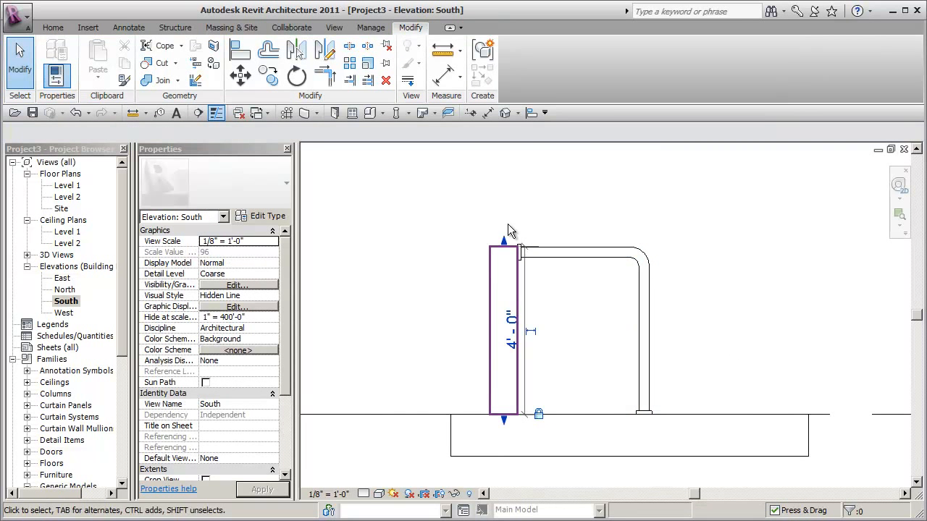
click(632, 213)
Display the South elevation in the Shaded with Edges visual style
key(s)
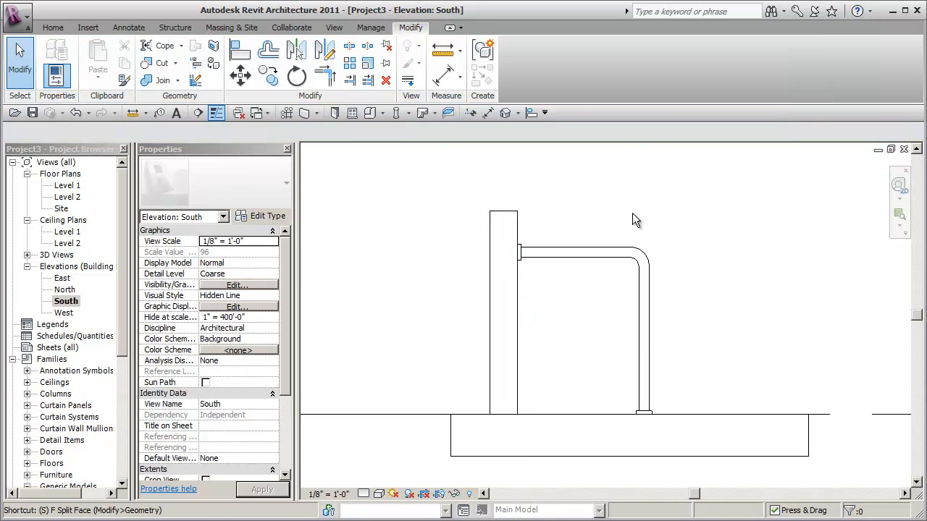
key(d)
scroll(629, 333, up, 2)
Stretch the grab bar's vertical leg away from the wall to a length of about 3' 9"
click(605, 219)
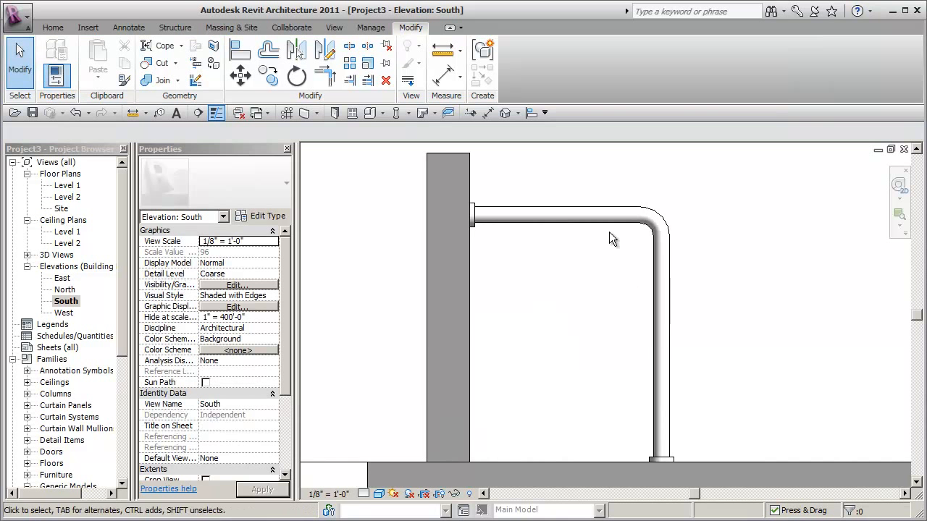
click(600, 217)
drag(662, 332, 710, 332)
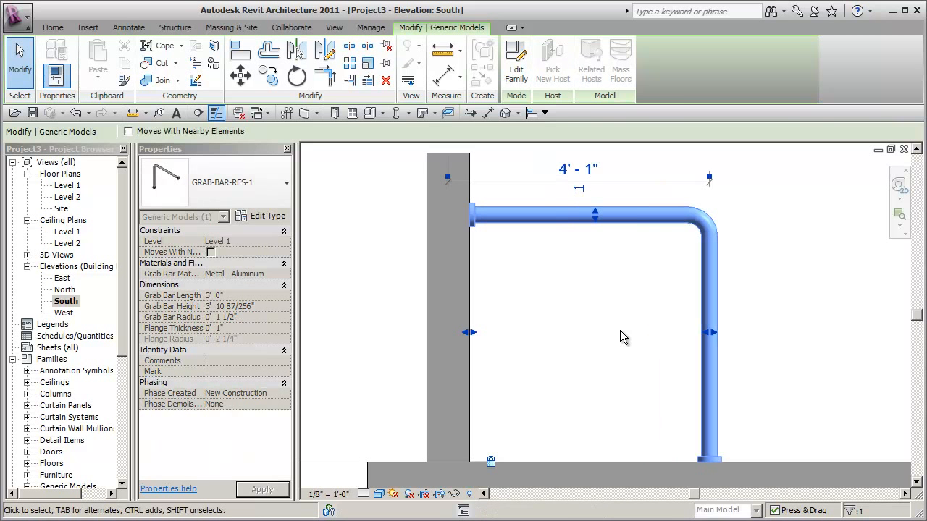
click(610, 327)
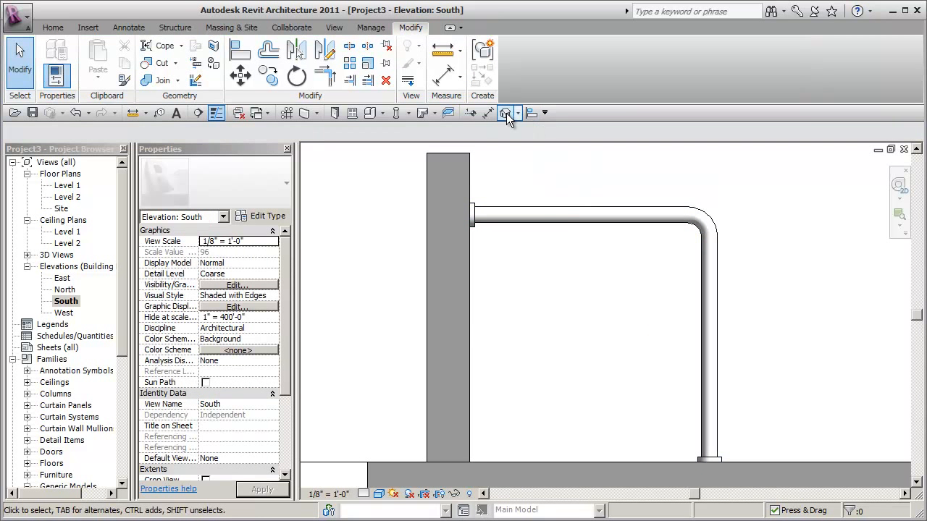
Inspect the wall-mounted grab bar from several angles in the 3D view
click(505, 113)
shift+middle_drag(609, 316, 648, 256)
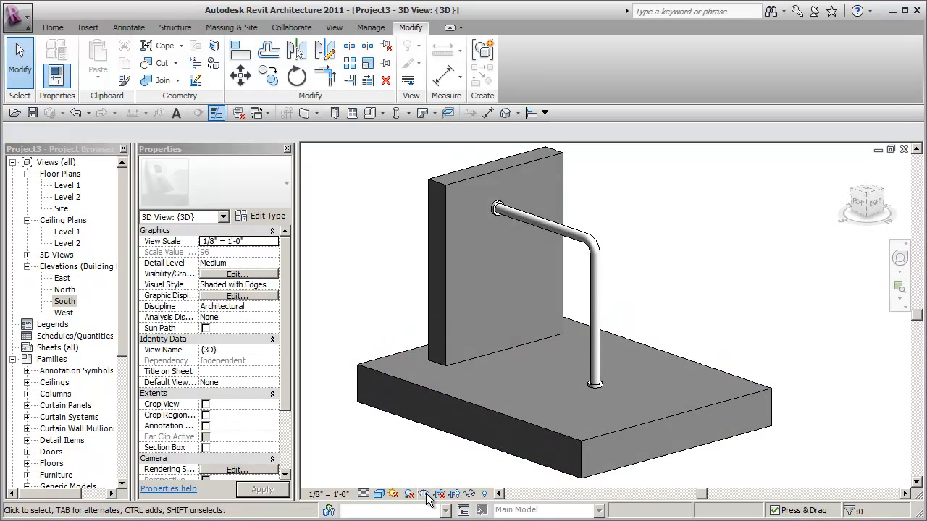
shift+middle_drag(686, 293, 670, 291)
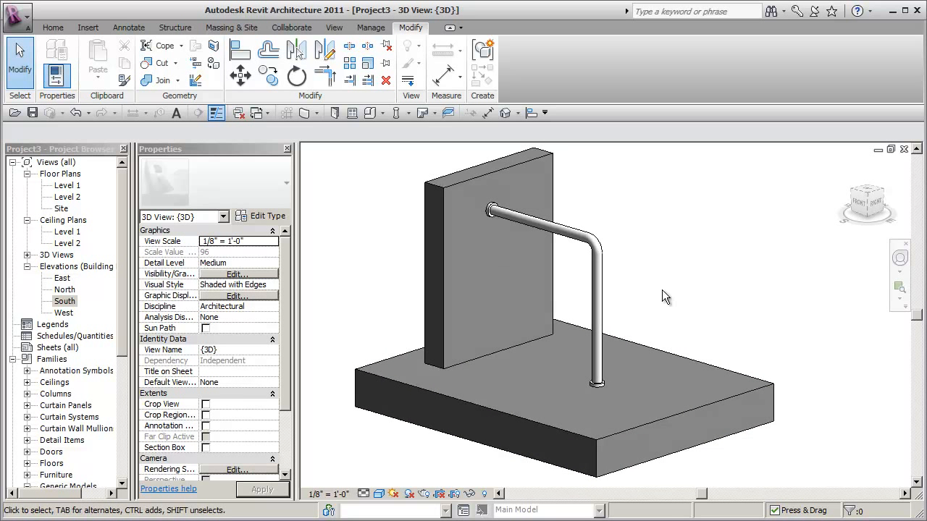
click(605, 289)
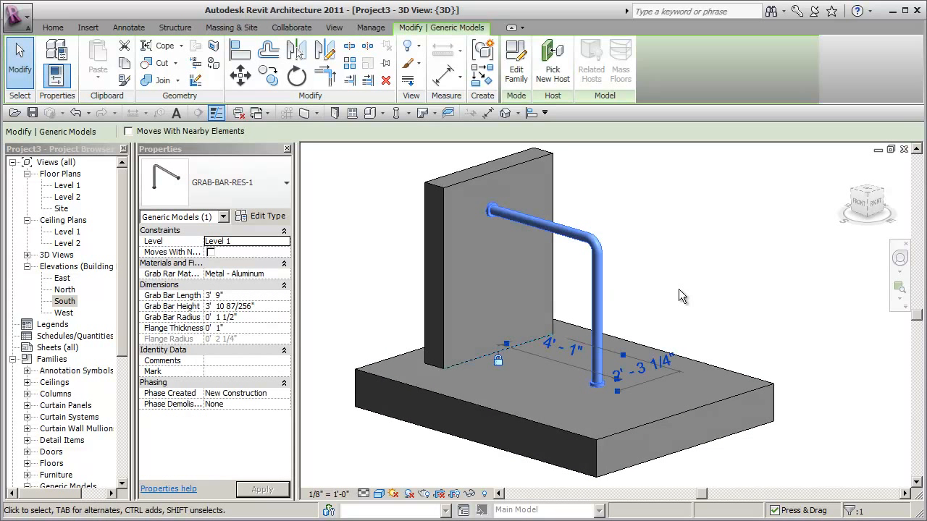
mouse_move(679, 289)
shift+middle_down()
mouse_move(693, 305)
mouse_move(695, 297)
shift+middle_up()
click(695, 280)
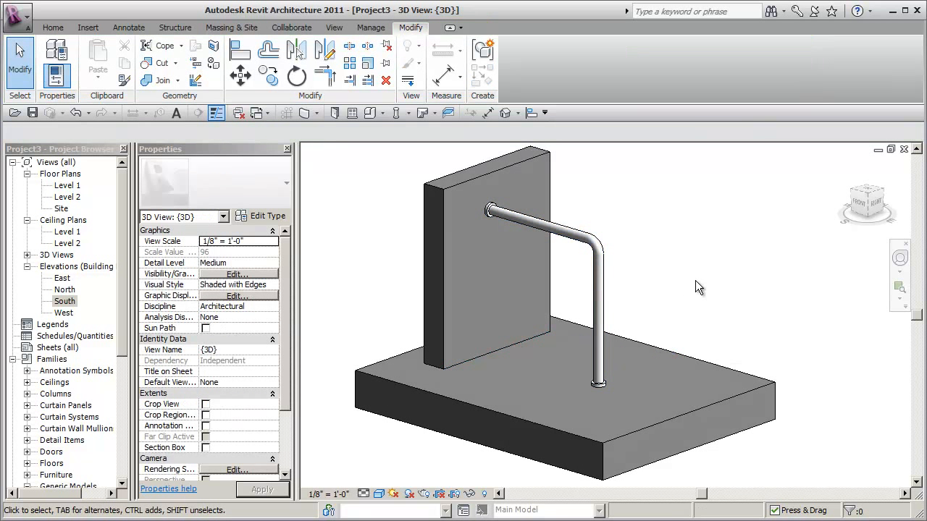